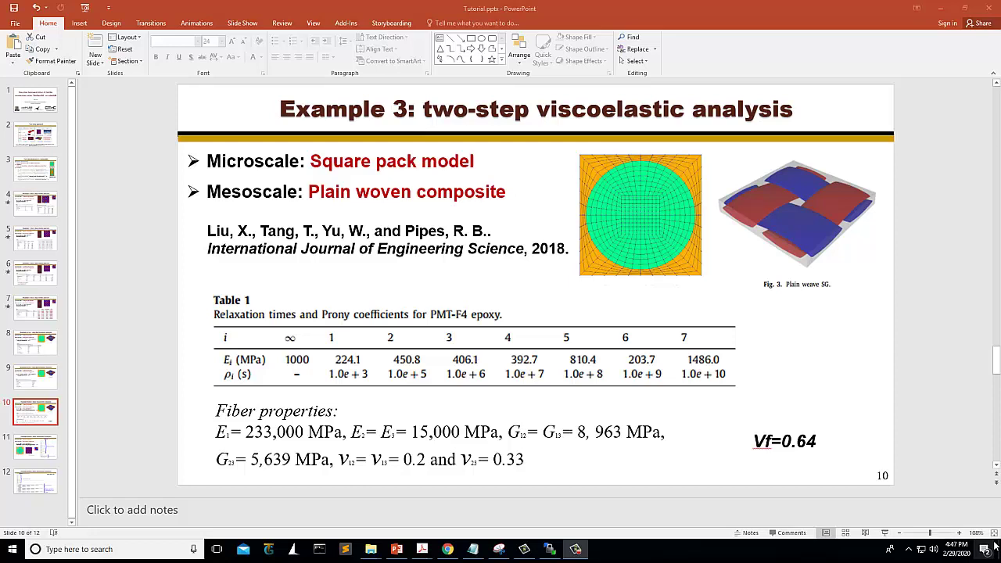
Step: Highlight the Example 3 slide's viscoelastic title, its two-line citation and the Prony Table 1
click(595, 457)
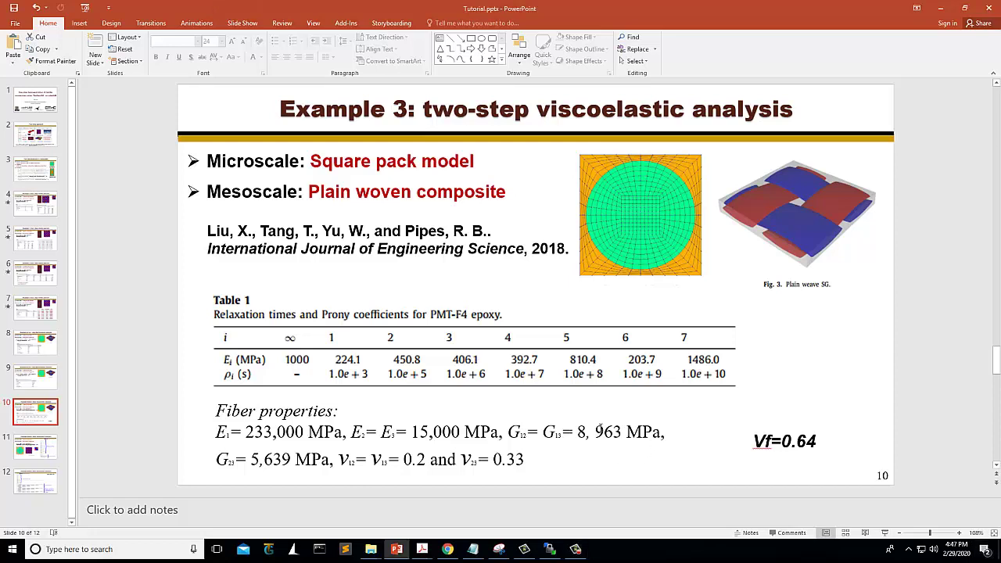
mouse_move(538, 107)
mouse_down()
mouse_move(771, 108)
mouse_move(728, 106)
mouse_up()
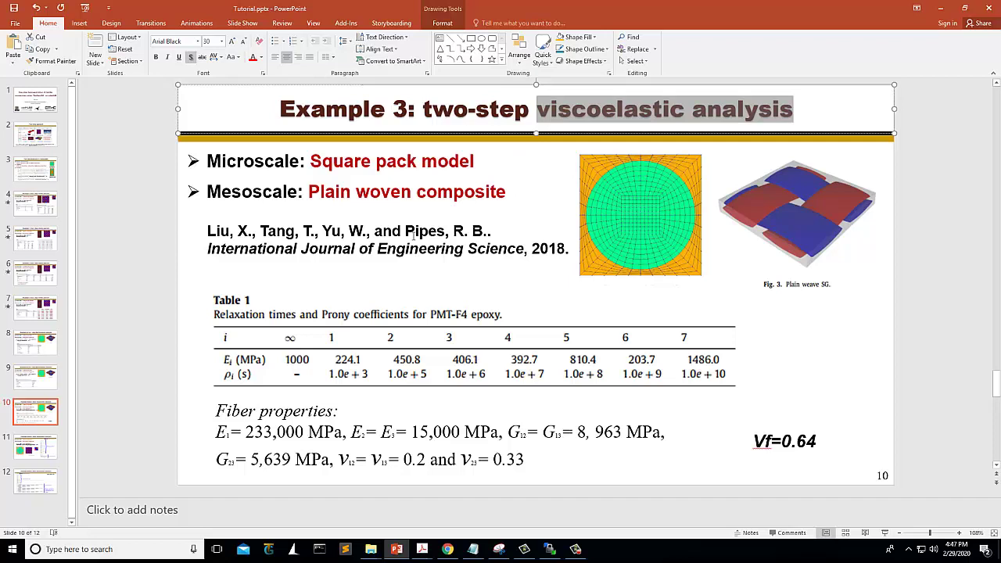
click(208, 237)
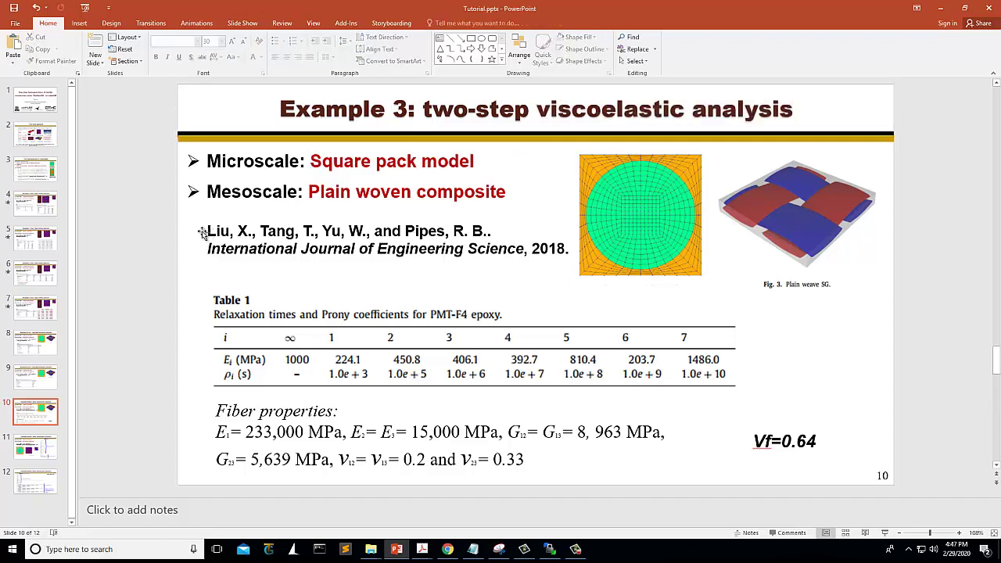
click(210, 233)
drag(210, 233, 596, 255)
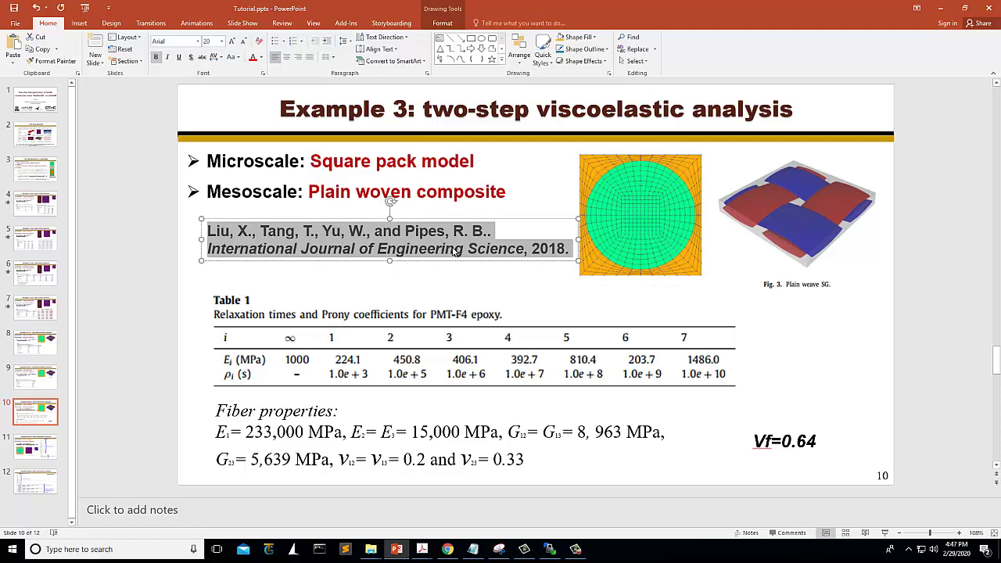
click(512, 285)
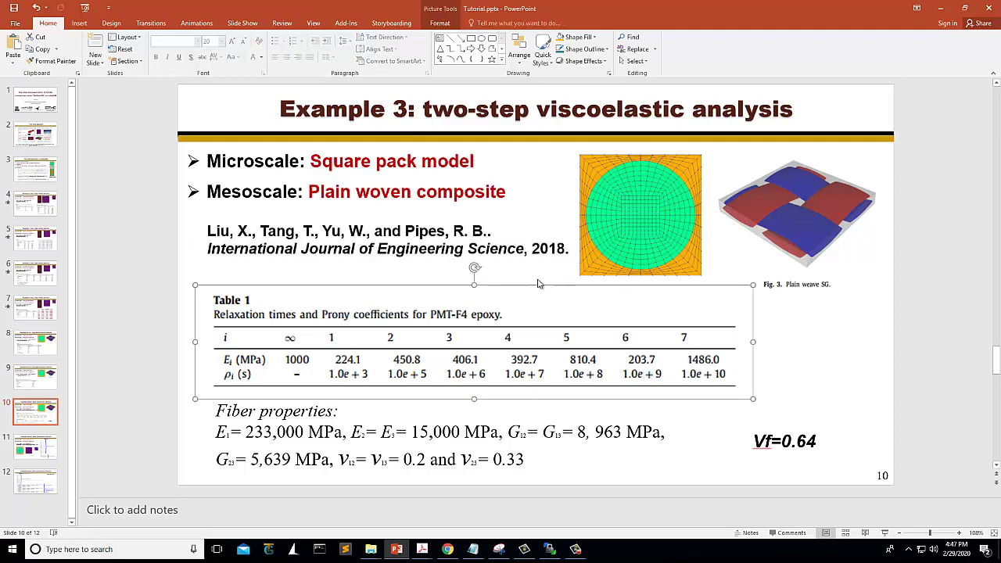
click(399, 274)
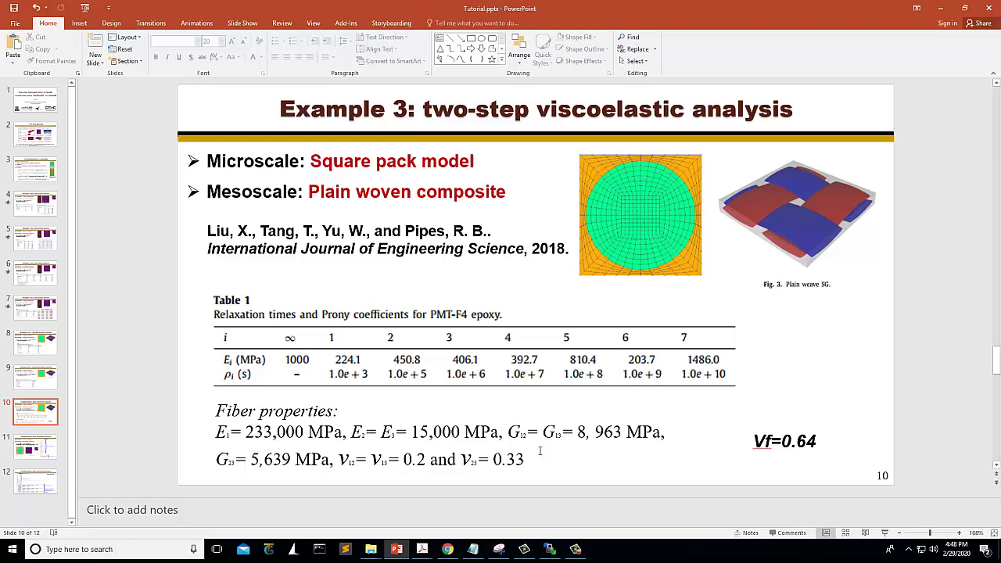
Step: Launch a TexGen4SC session from the cdmHUB dashboard and enlarge its session desktop
click(448, 550)
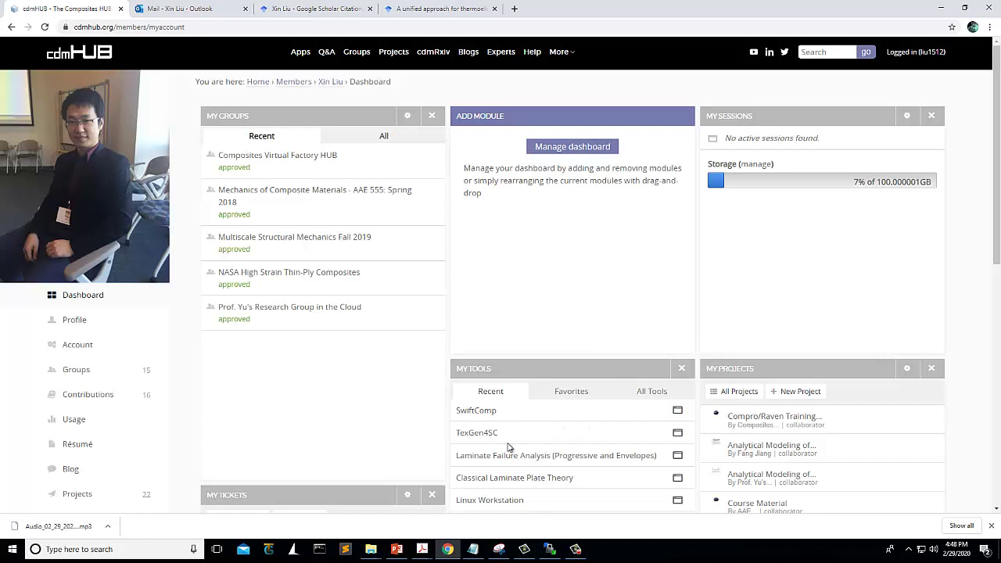
click(485, 436)
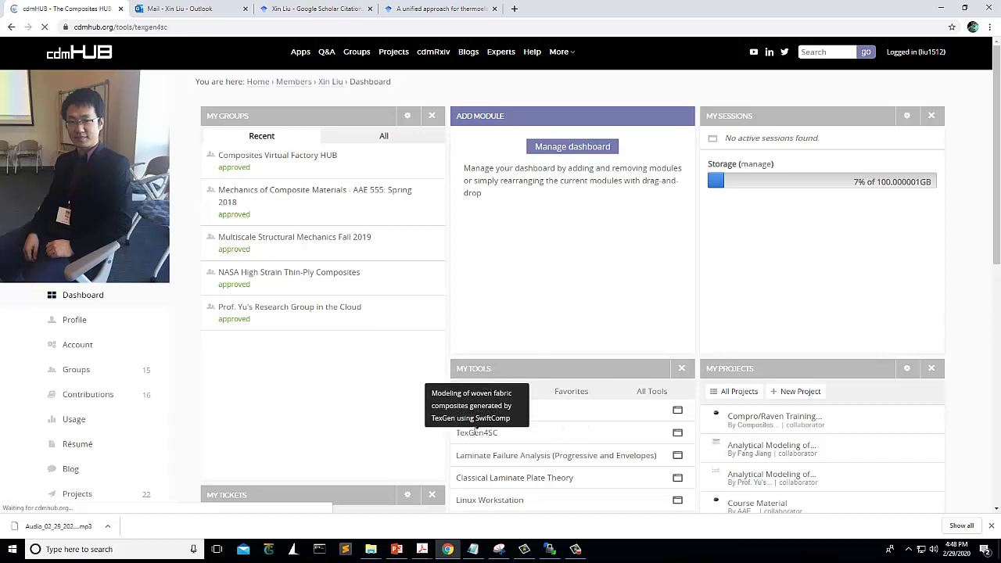
click(540, 108)
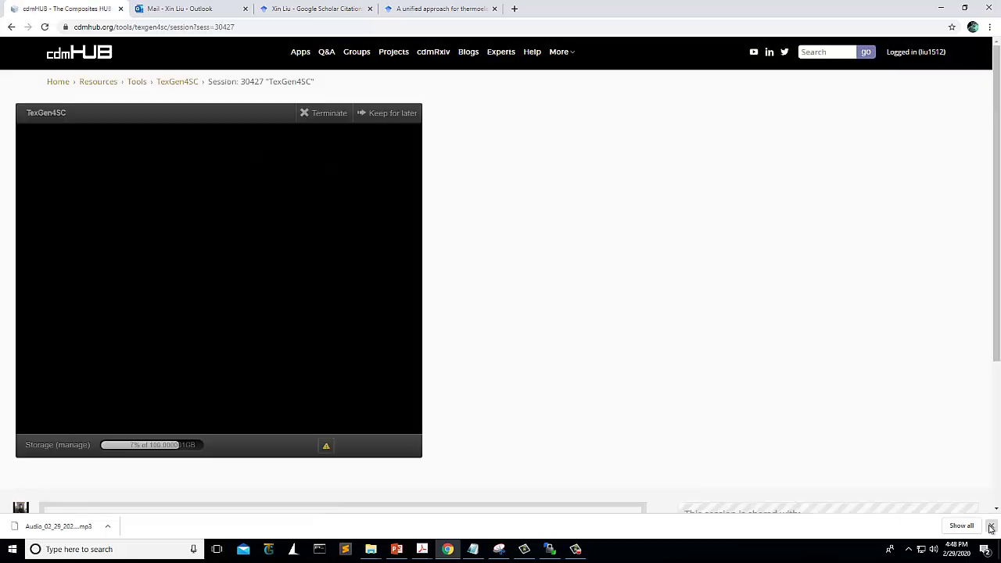
click(992, 528)
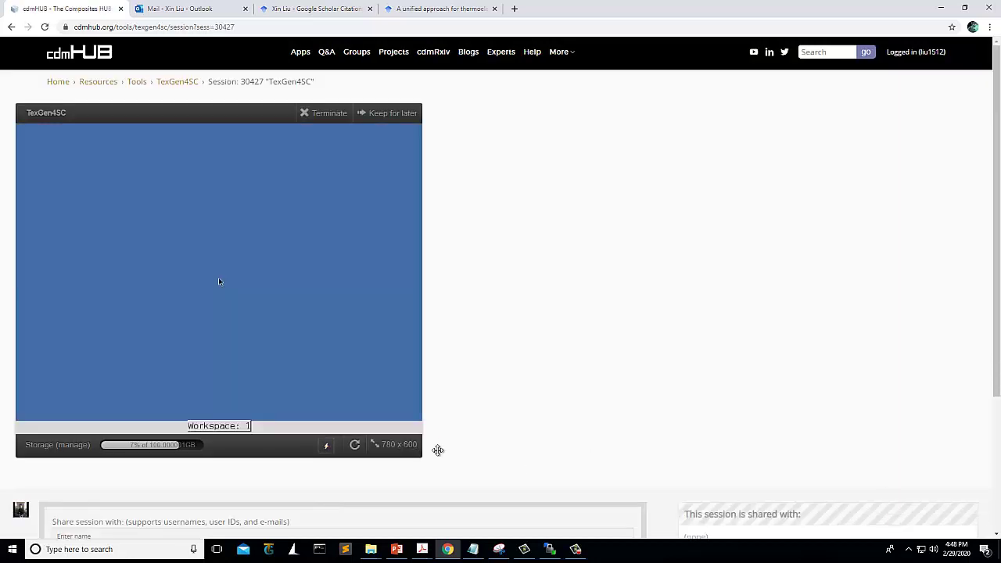
drag(438, 449, 788, 502)
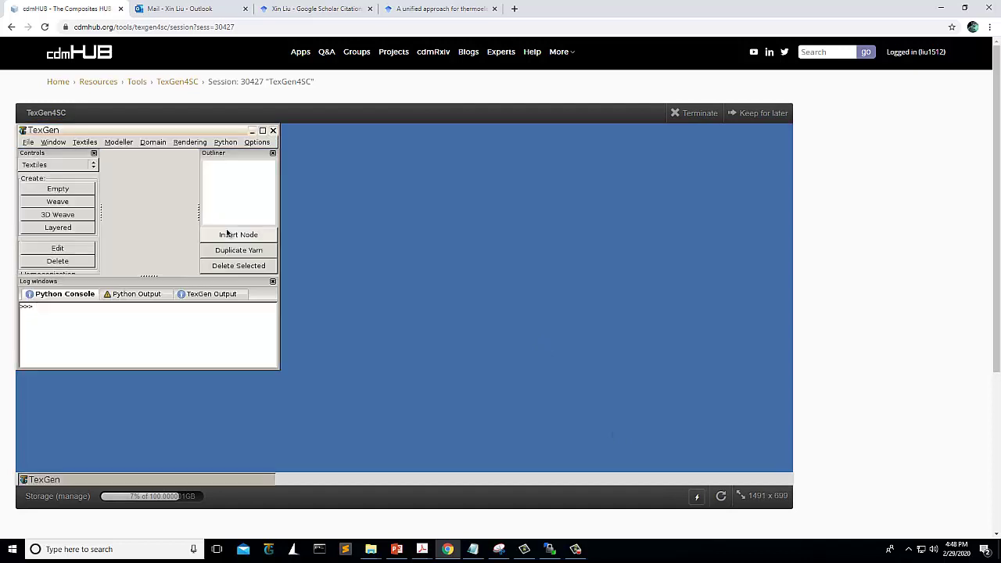
Step: Maximize TexGen and build a 2x2 plain weave without 10% domain height, flipping two crossings
click(263, 131)
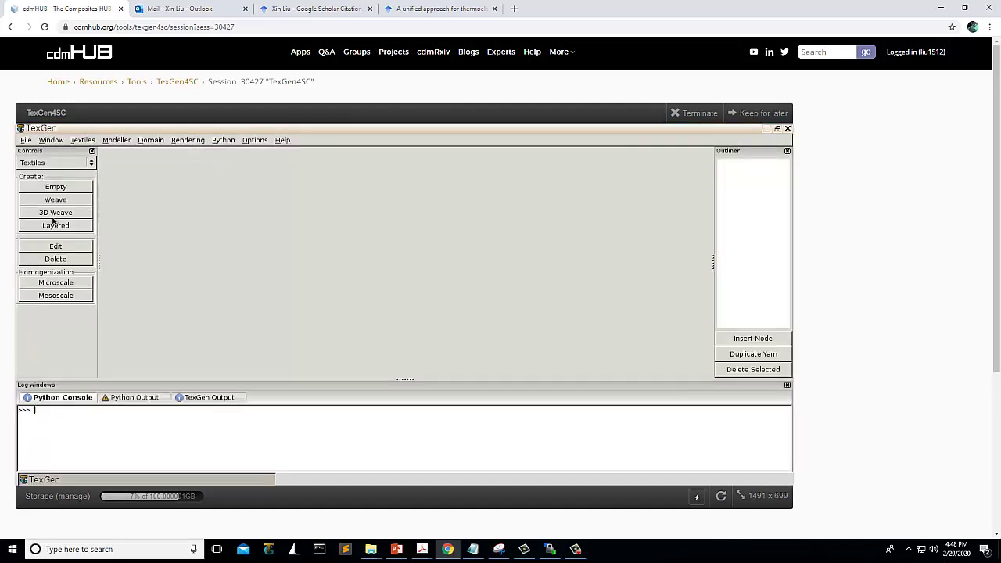
click(56, 201)
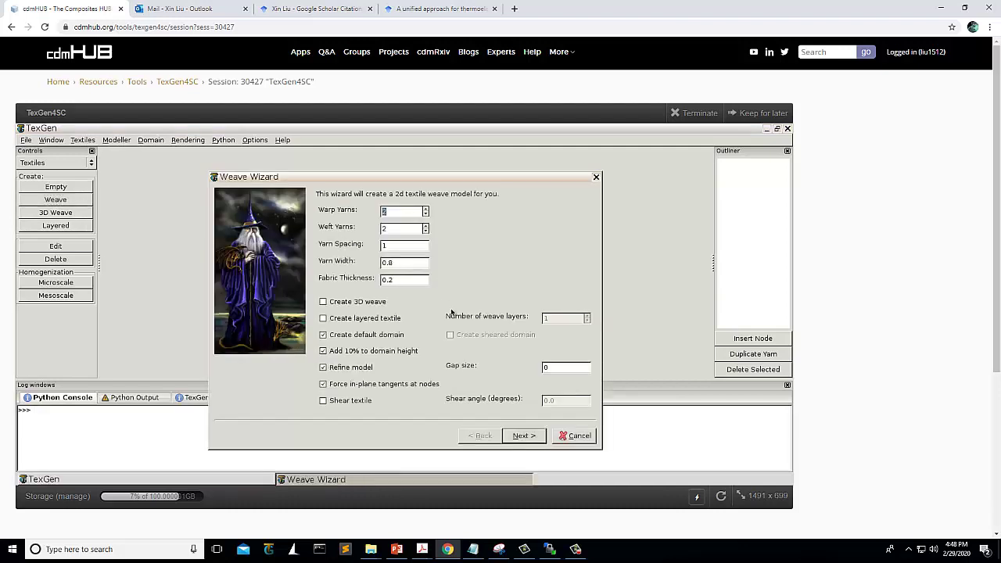
click(332, 352)
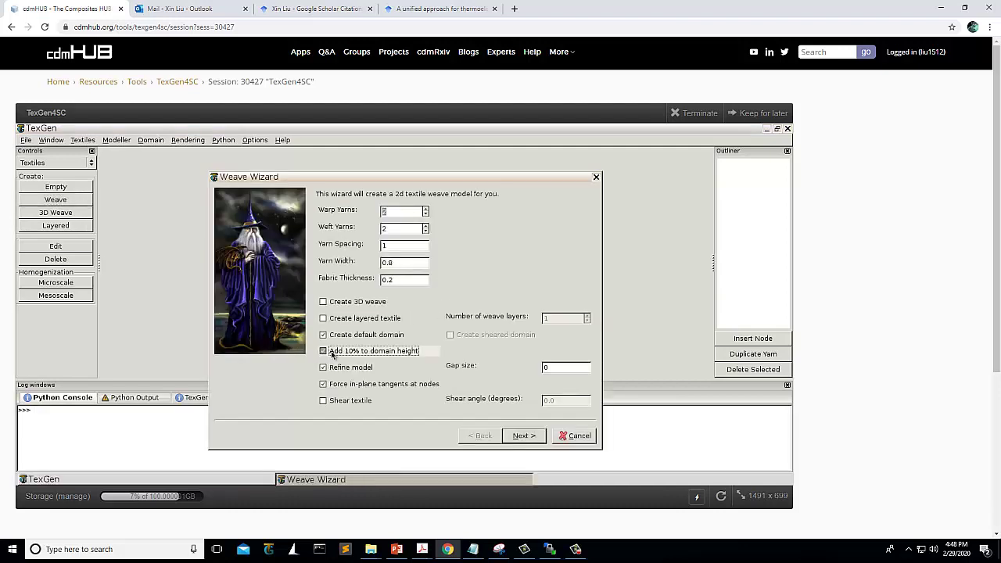
click(522, 436)
click(410, 337)
click(438, 276)
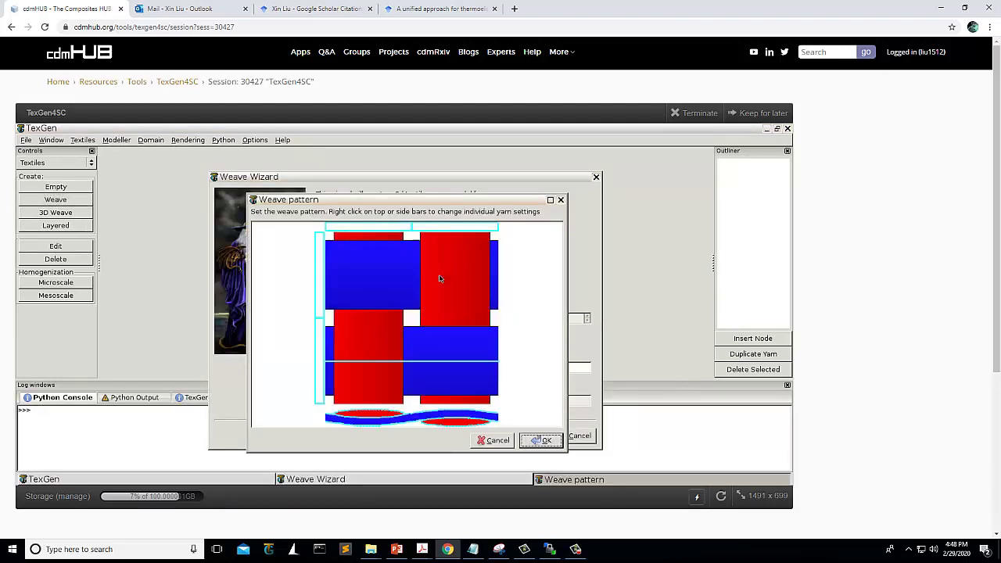
click(546, 441)
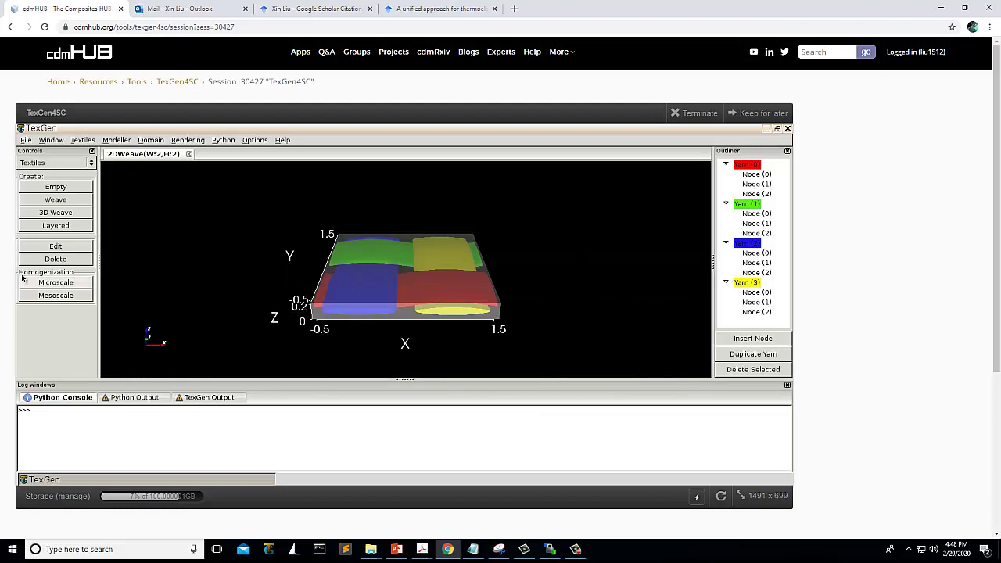
Step: Start a square-pack microscale analysis as Viscoelastic instead of Elastic, with vf 0.64
click(62, 284)
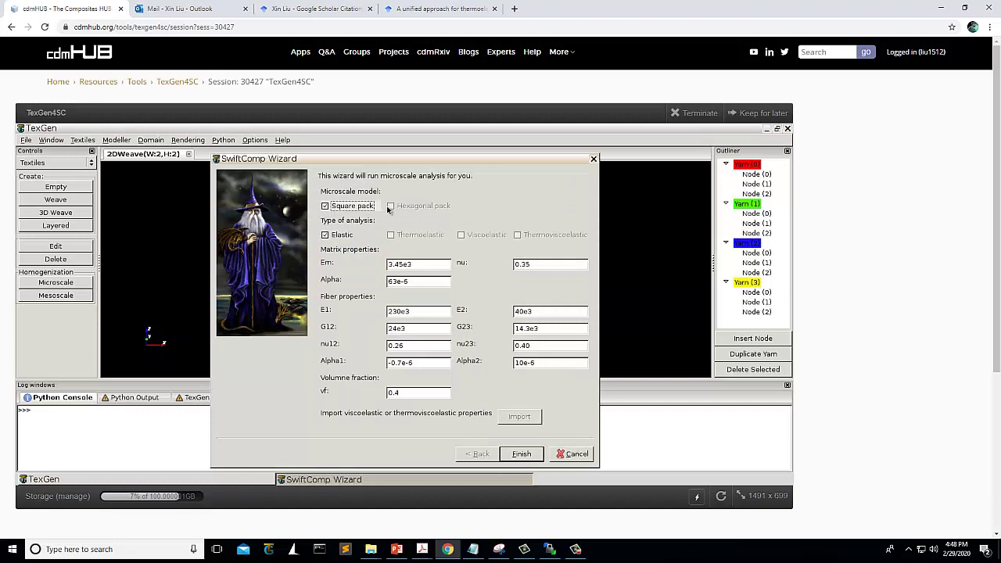
click(326, 235)
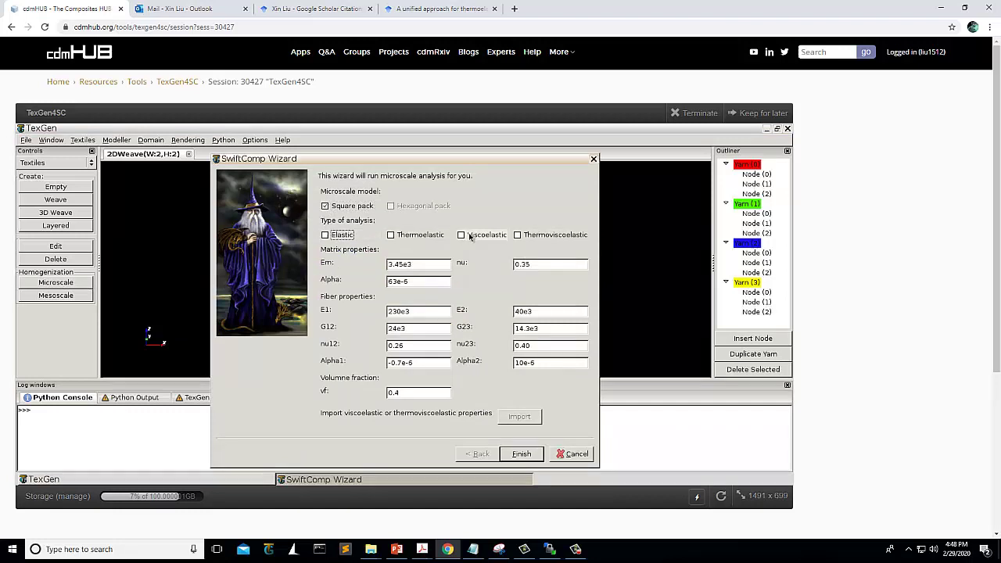
click(463, 234)
drag(447, 162, 390, 145)
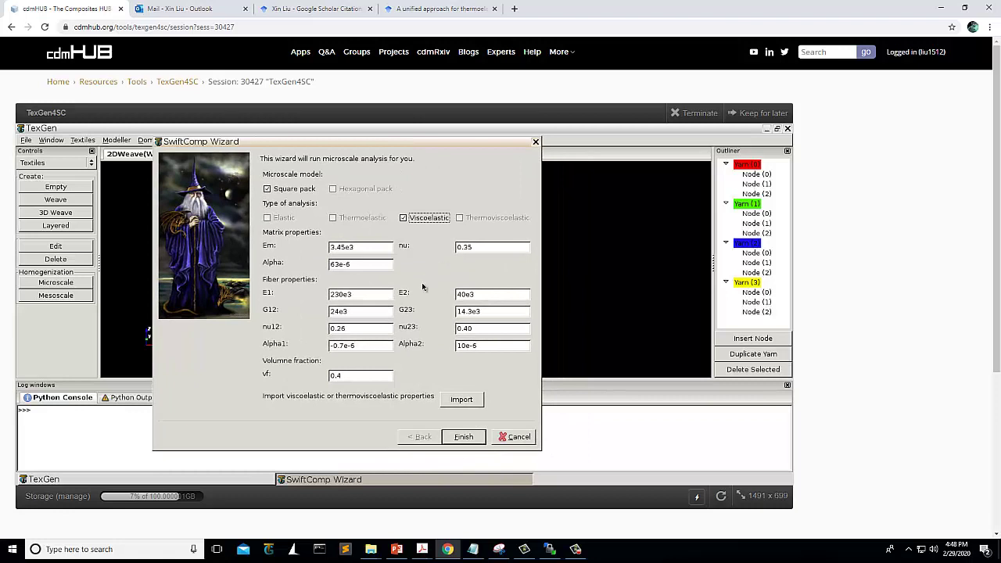
click(386, 373)
Step: Place the WinSCP login beside the wizard and check the cdmhub.org host name
click(550, 549)
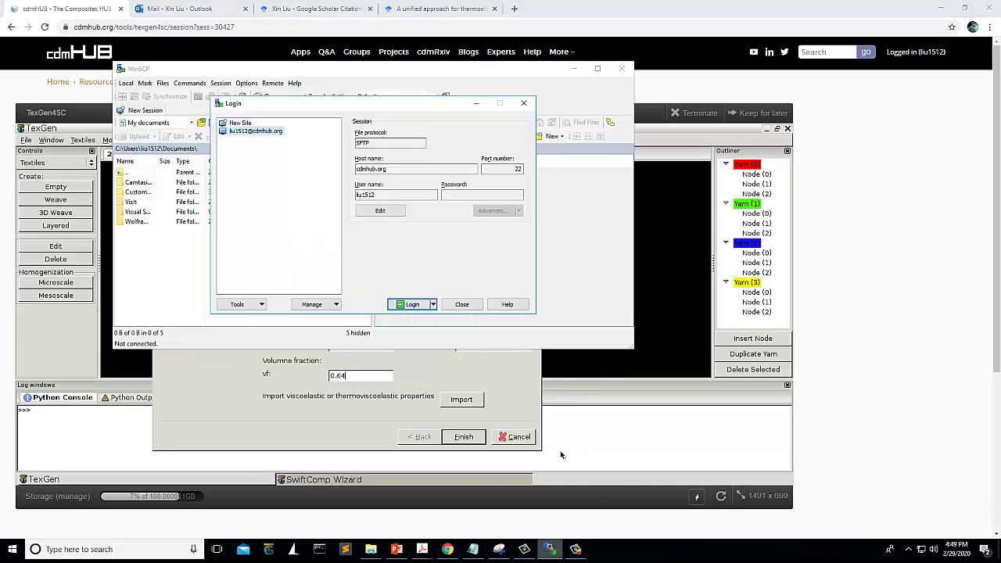
drag(399, 106, 415, 139)
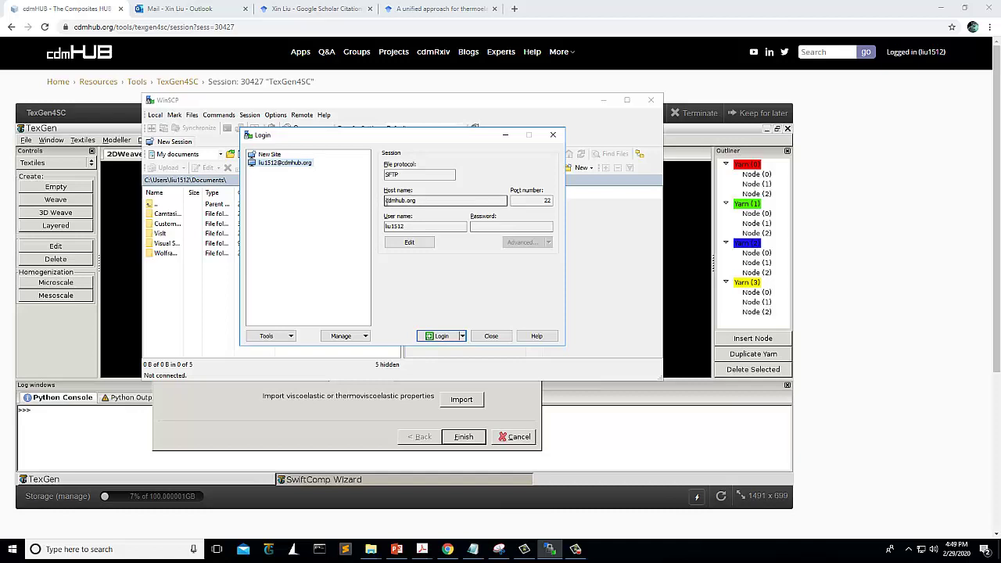
drag(386, 201, 424, 203)
key(Tab)
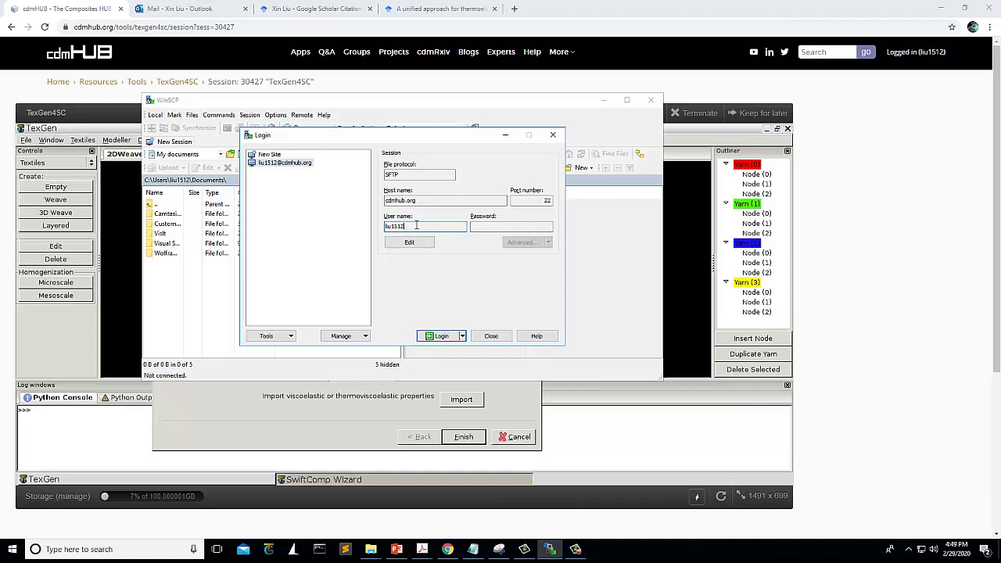
Step: Connect to cdmhub.org over SFTP with the account password, dismissing the banner and directory error
click(442, 337)
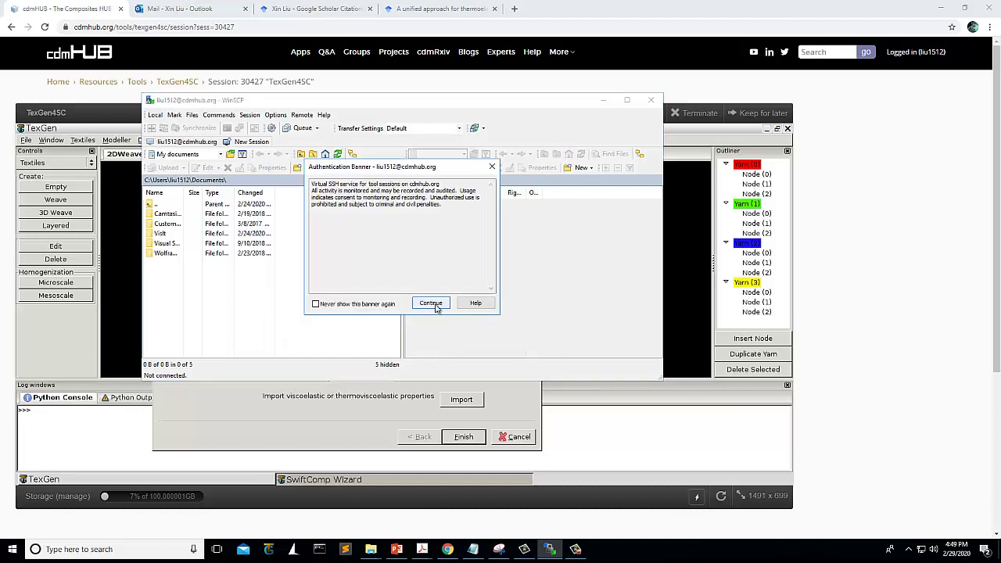
click(316, 304)
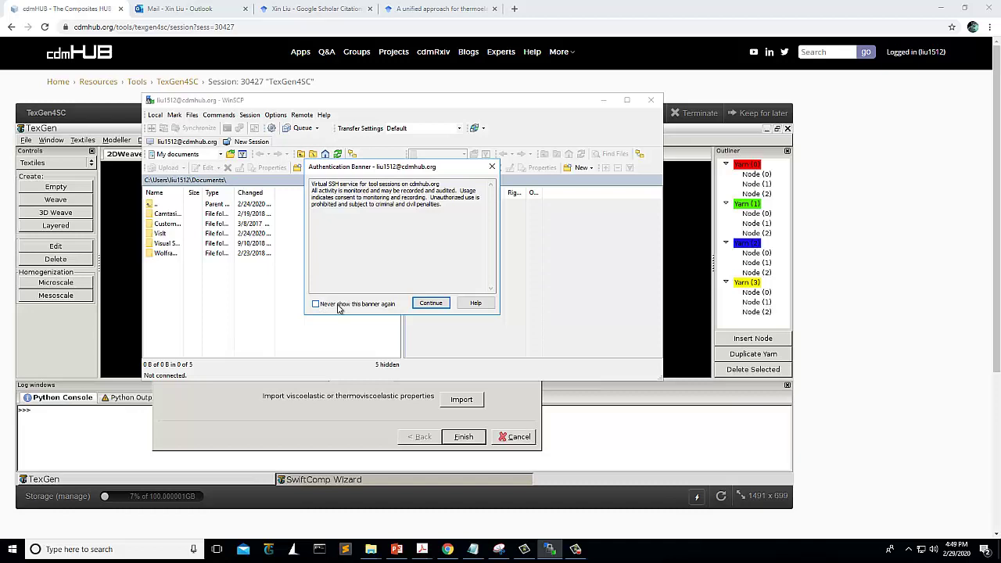
click(430, 304)
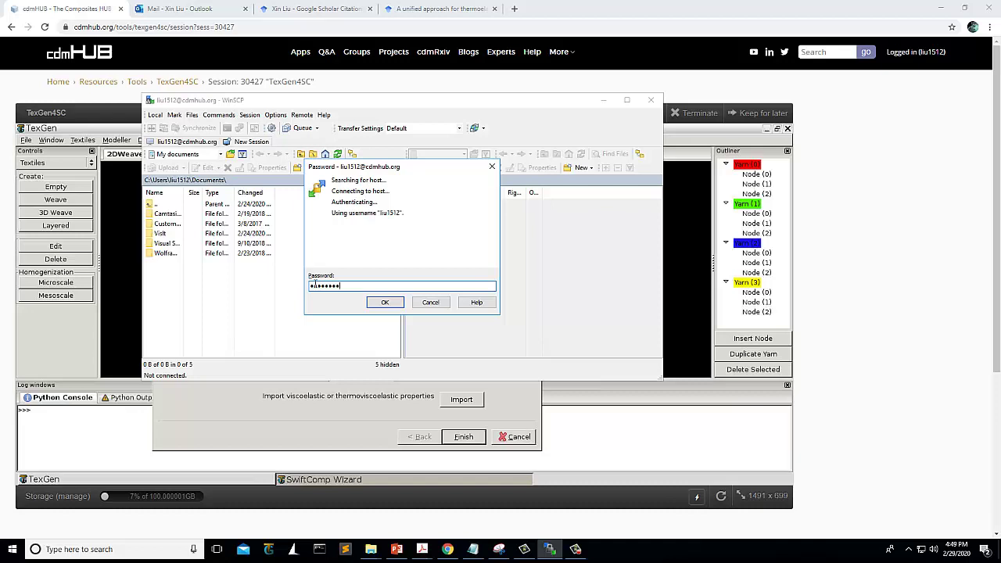
click(382, 303)
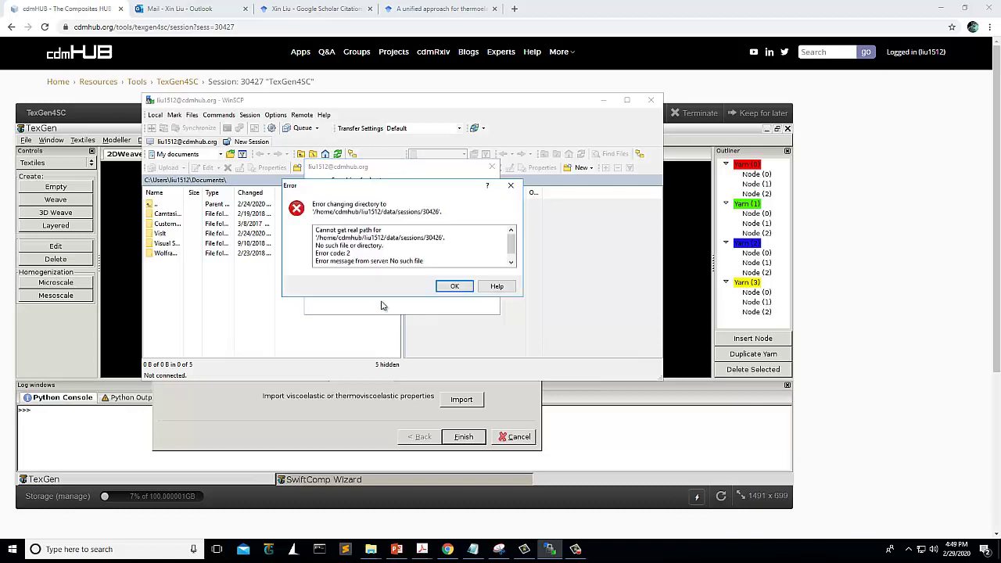
click(467, 293)
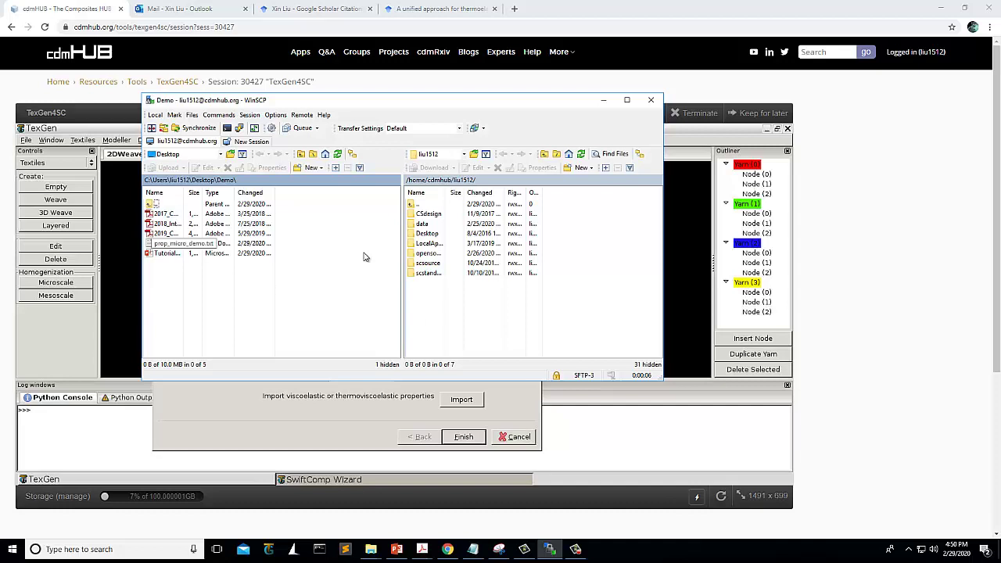
Step: Open the remote data and sessions folders and confirm the session number 30427
double_click(425, 224)
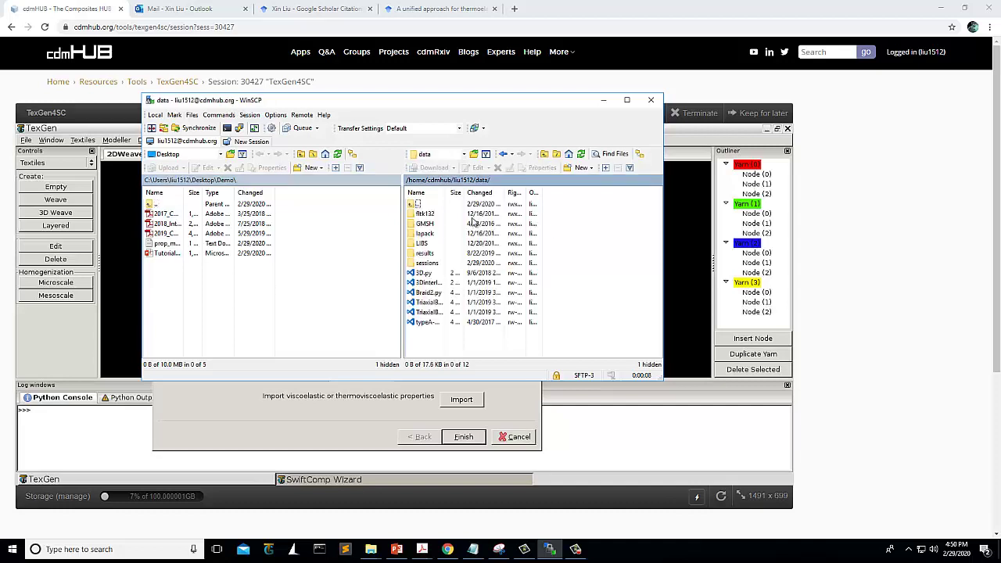
click(164, 244)
drag(183, 192, 289, 194)
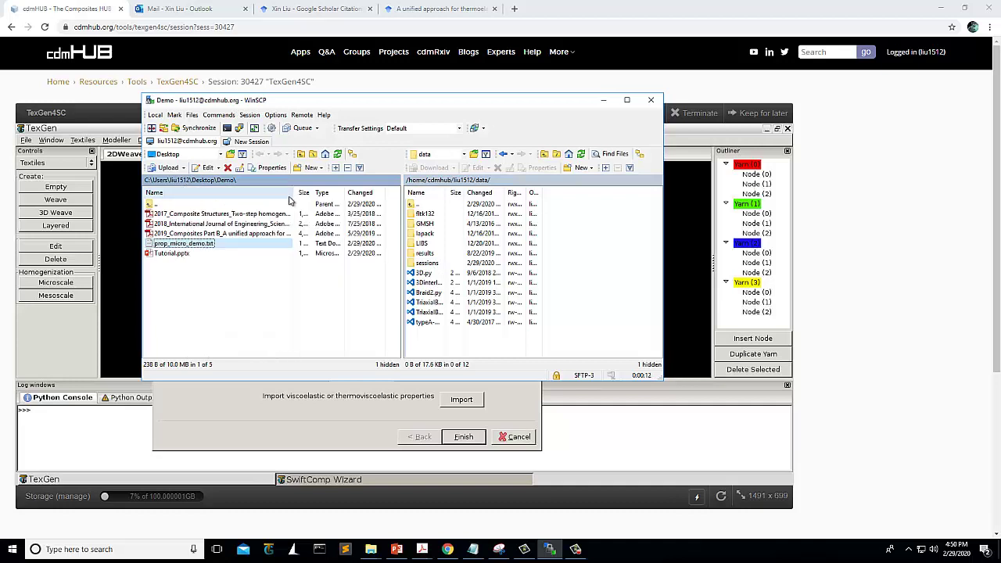
click(423, 263)
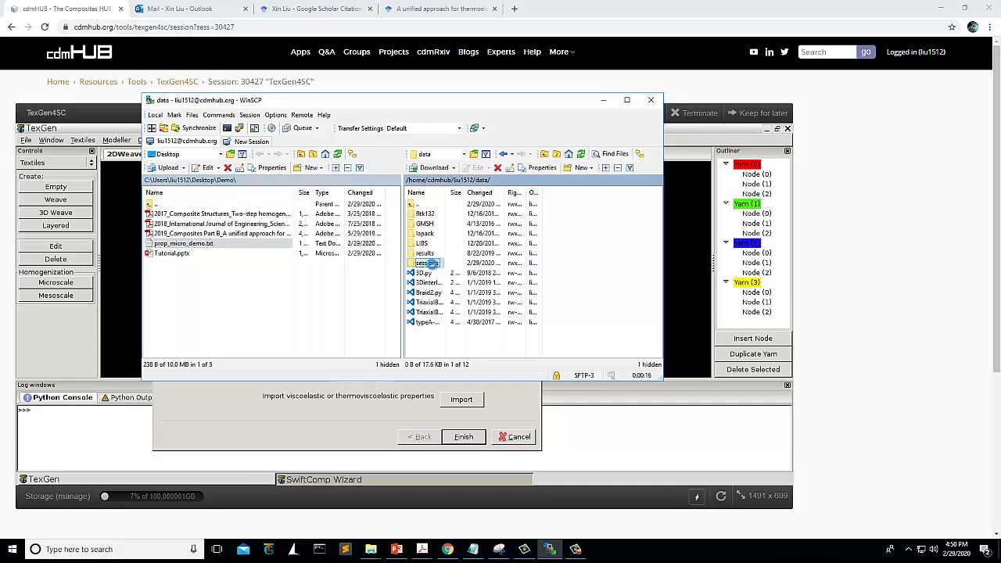
double_click(429, 266)
drag(460, 108, 458, 215)
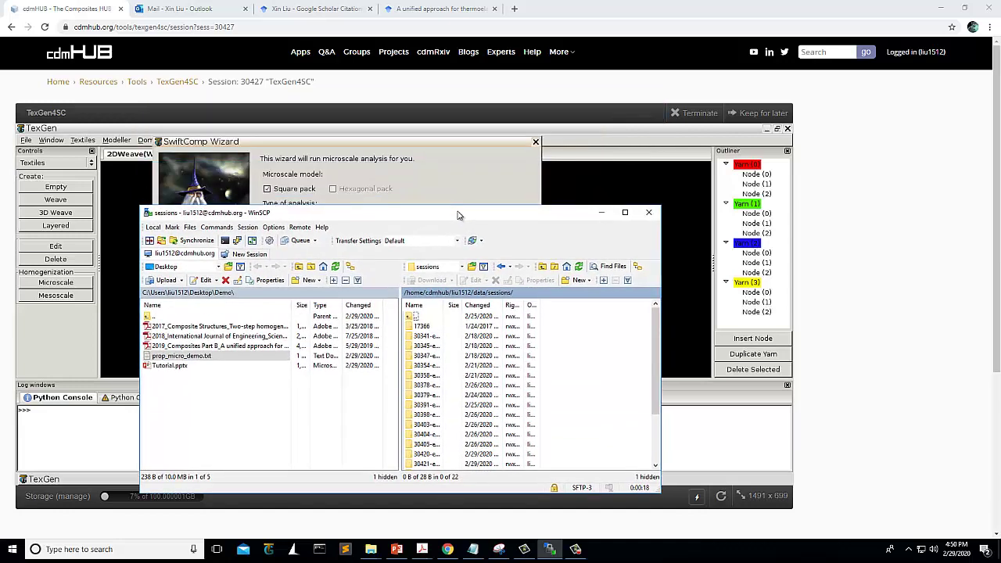
drag(241, 82, 261, 82)
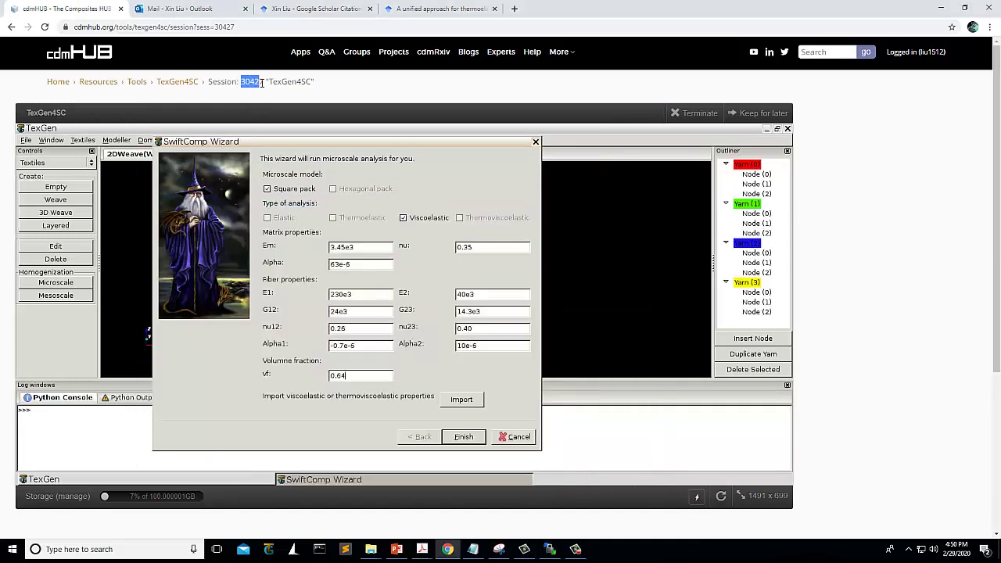
Step: Open the 30427 folder and upload prop_micro_demo.txt into it from the local Demo folder
click(550, 549)
scroll(648, 346, down, 3)
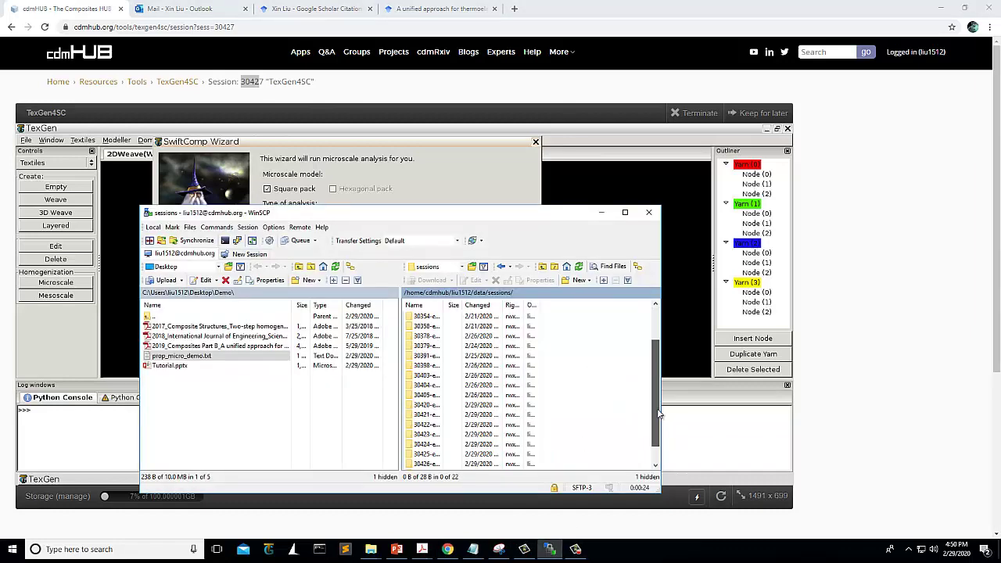
double_click(421, 455)
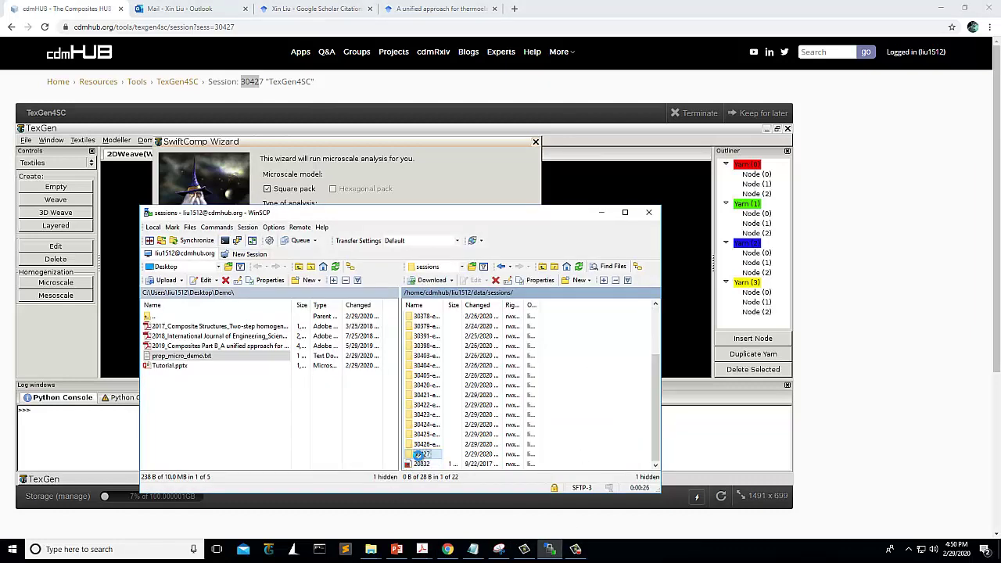
click(280, 415)
drag(184, 359, 459, 384)
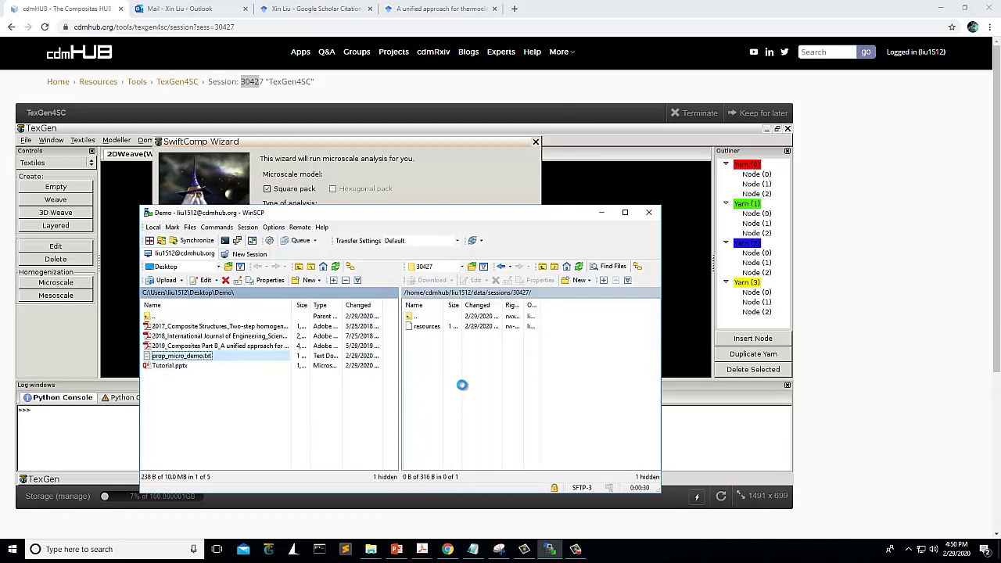
drag(447, 305, 486, 305)
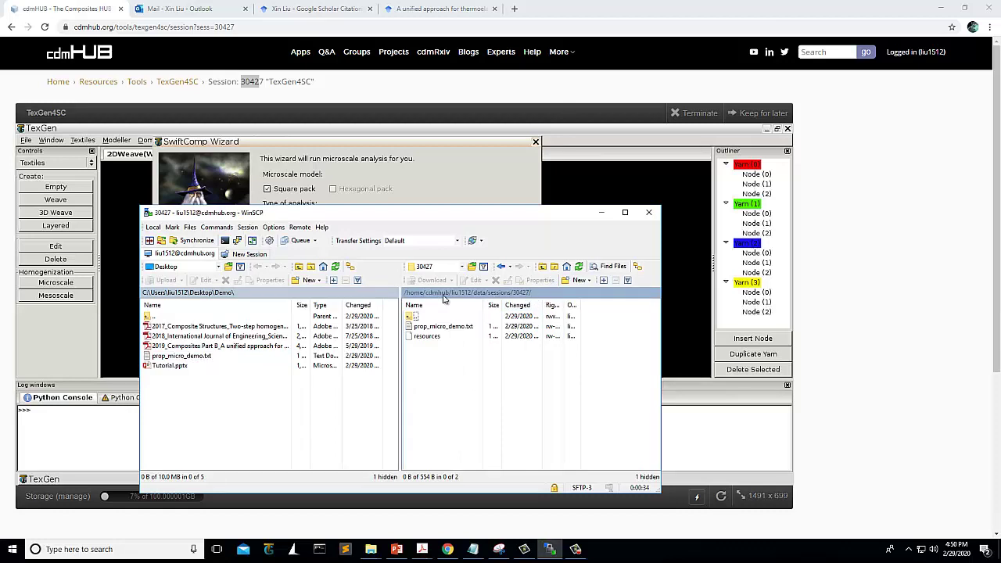
Step: Import viscoelastic properties from prop_micro_demo.txt and finish the microscale wizard
click(602, 214)
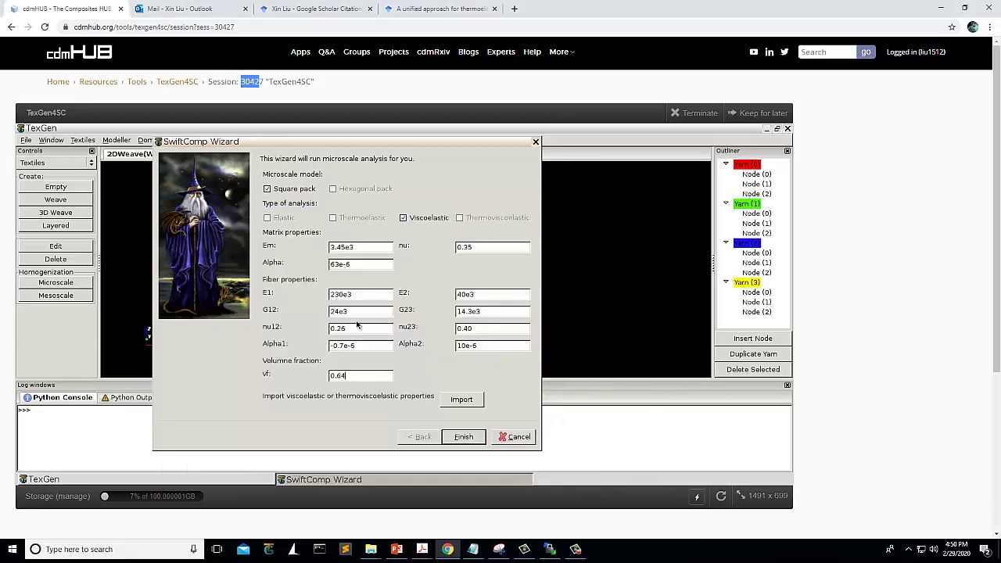
click(463, 400)
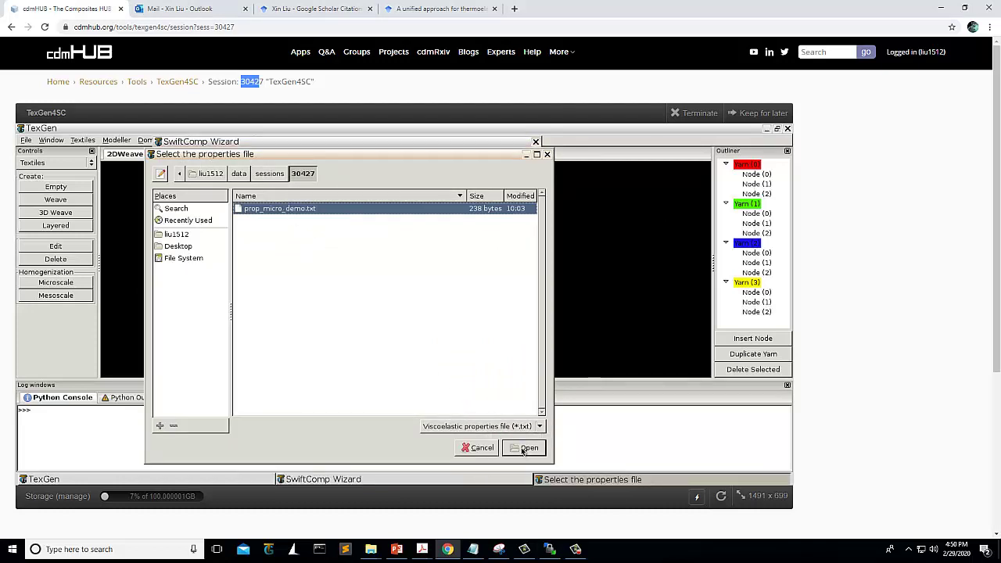
click(524, 449)
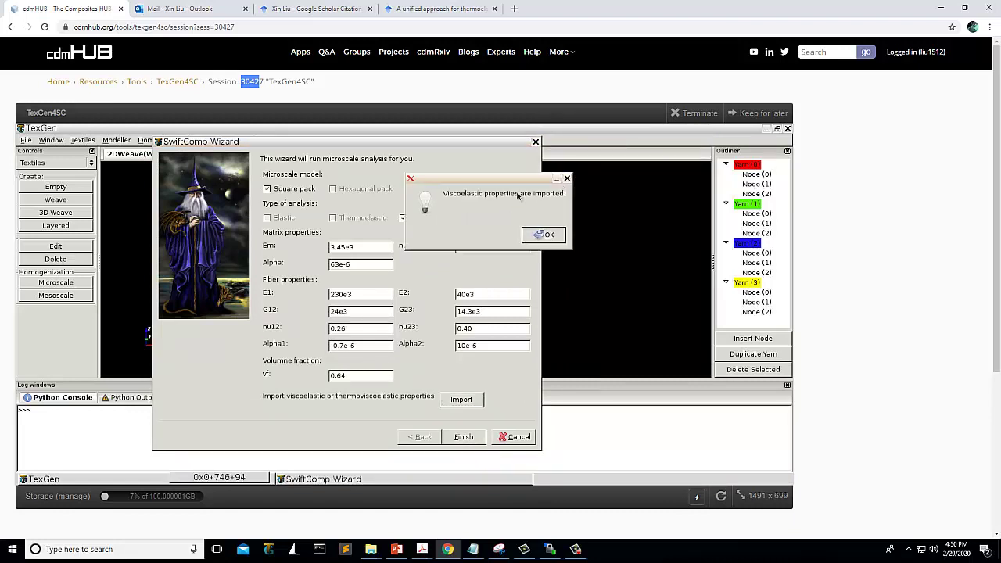
click(544, 235)
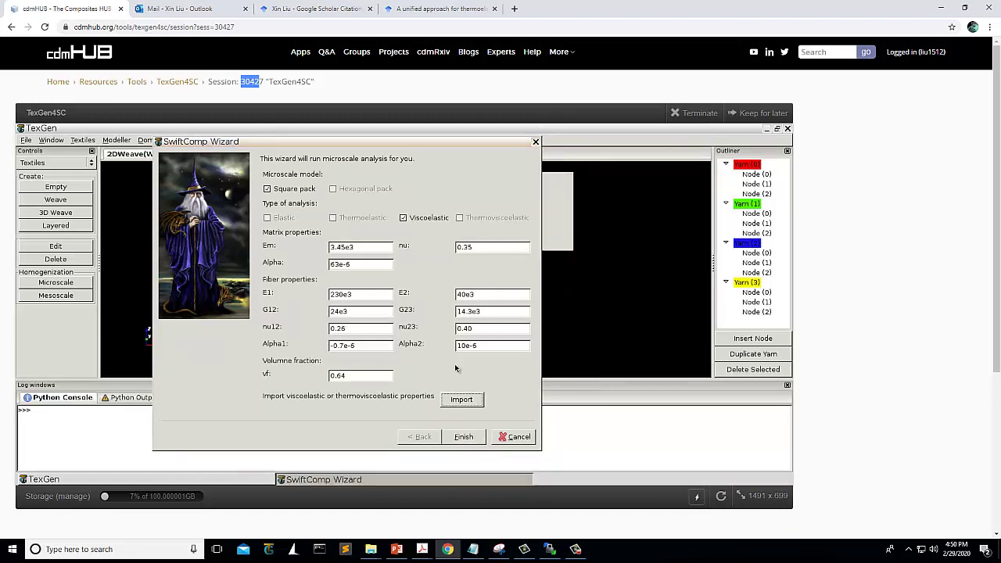
click(467, 443)
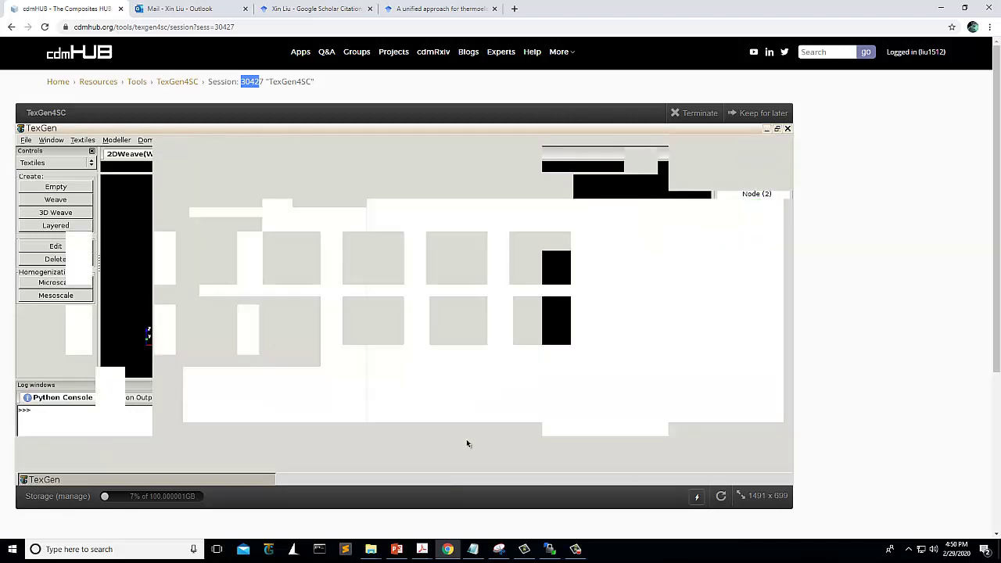
Step: Mark the t = 1, t = 10 and t = 100 results in micro.sc.k
click(276, 366)
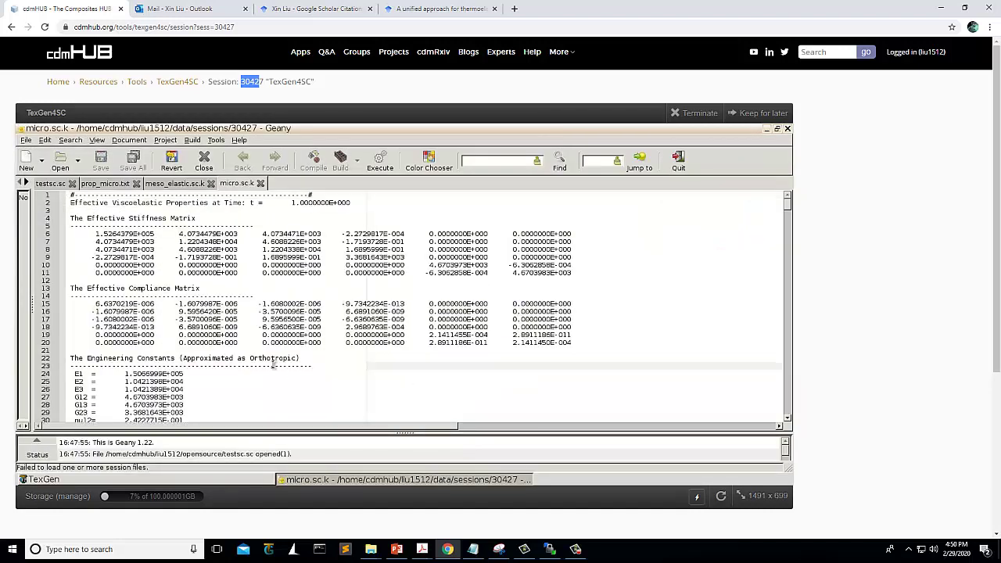
drag(247, 203, 365, 203)
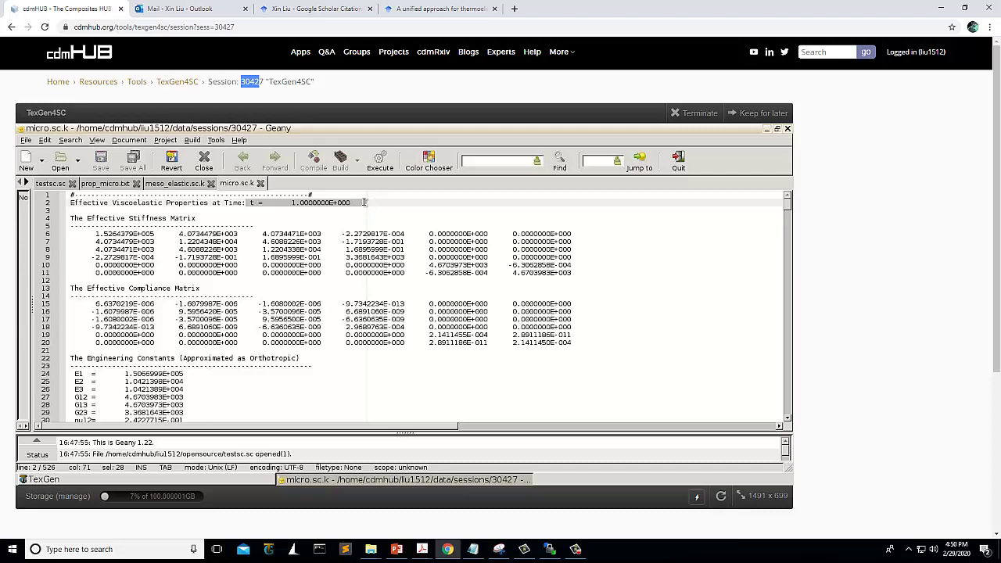
scroll(189, 298, down, 6)
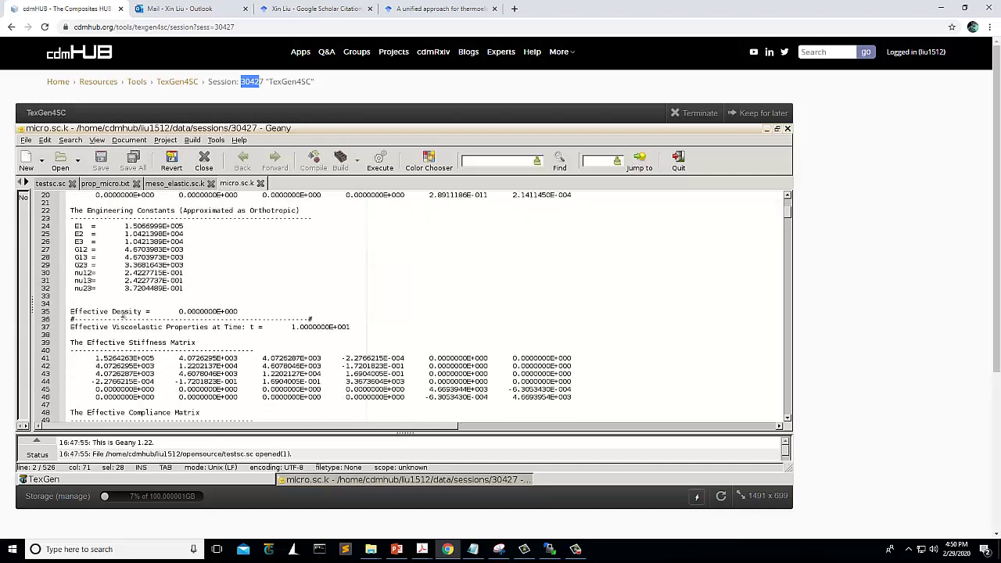
drag(250, 327, 359, 327)
scroll(299, 343, down, 3)
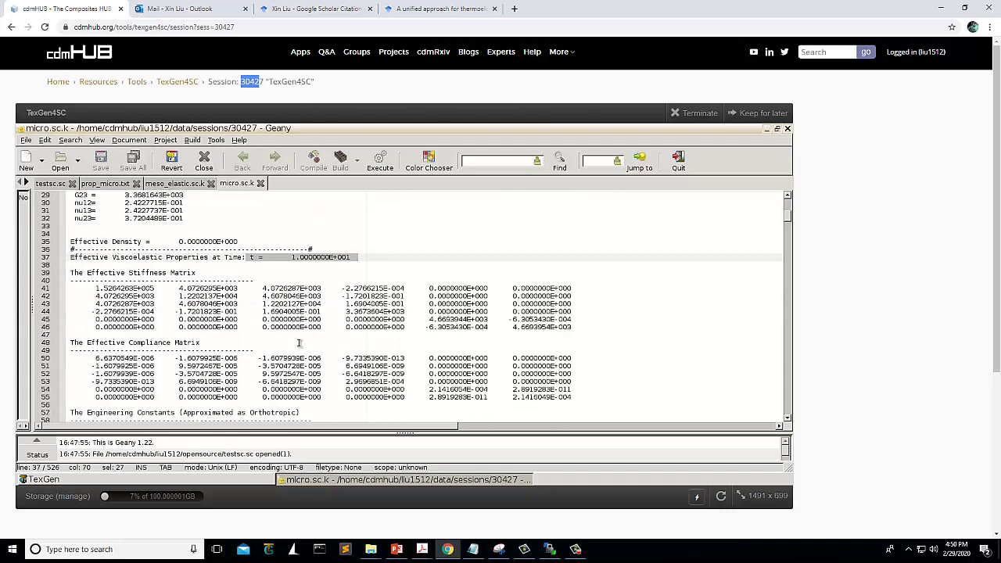
scroll(299, 343, down, 6)
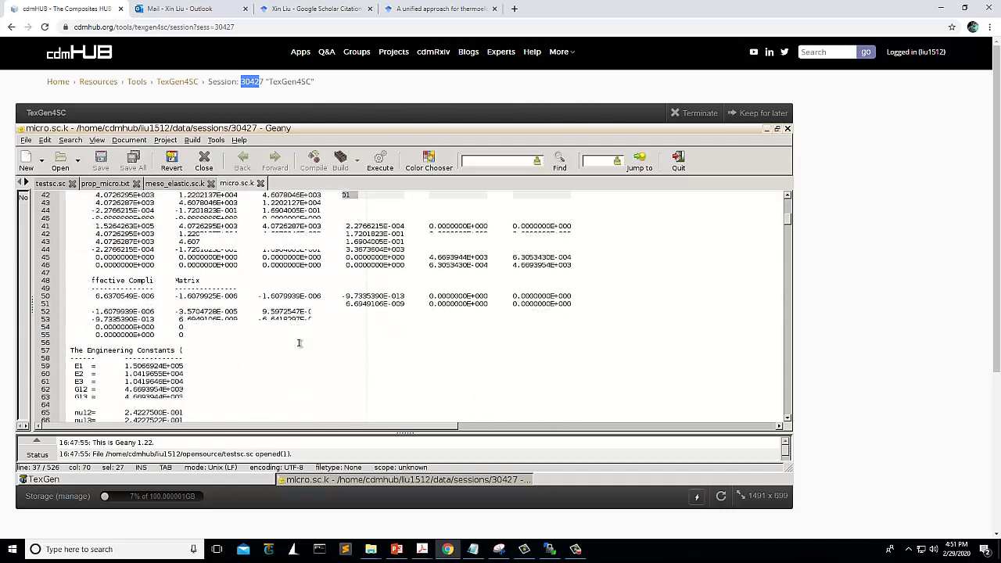
drag(251, 367, 367, 365)
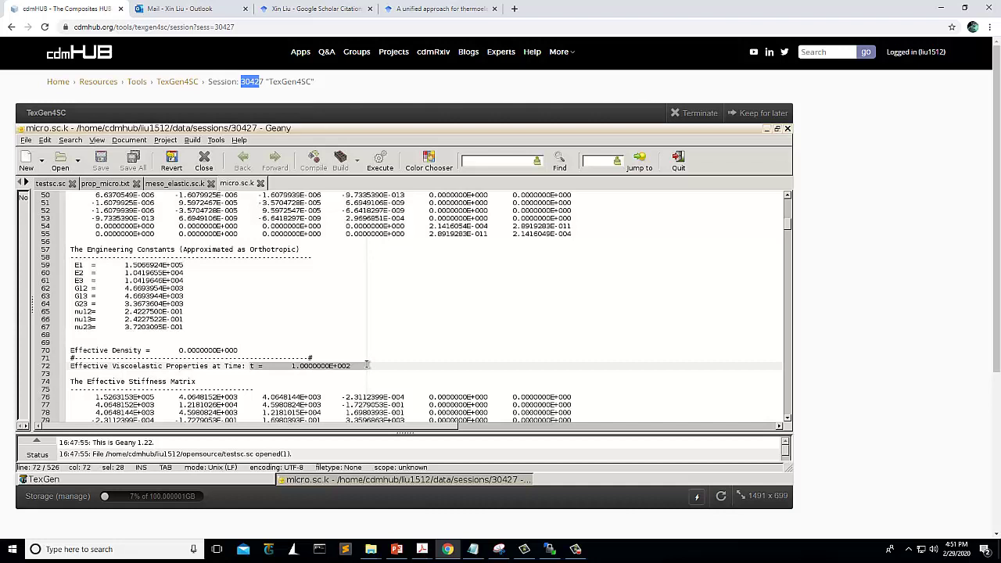
Step: Open prop_micro_demo.txt and mark its time-increment, matrix (lines 3–20) and fiber (22–26) lines
click(63, 161)
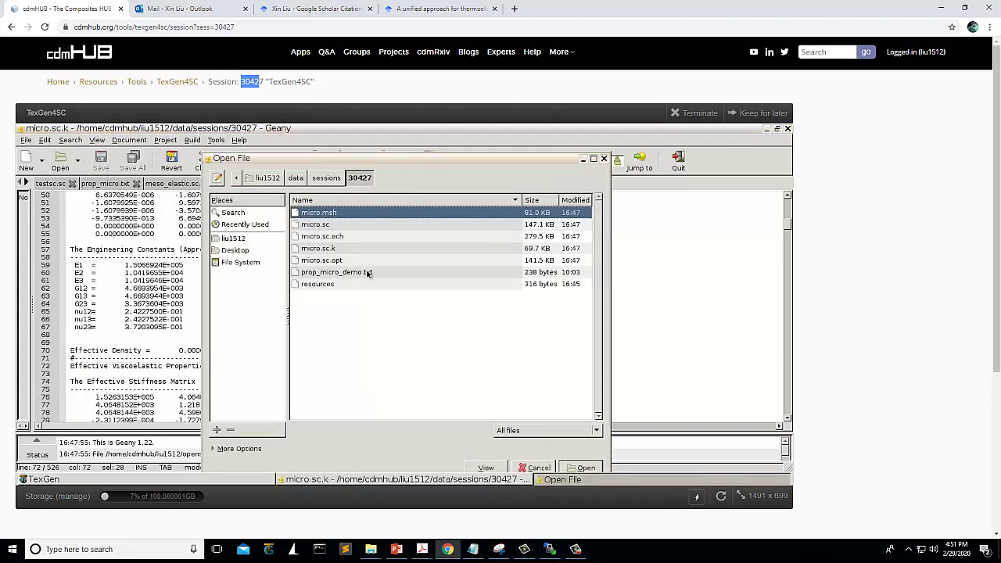
click(367, 273)
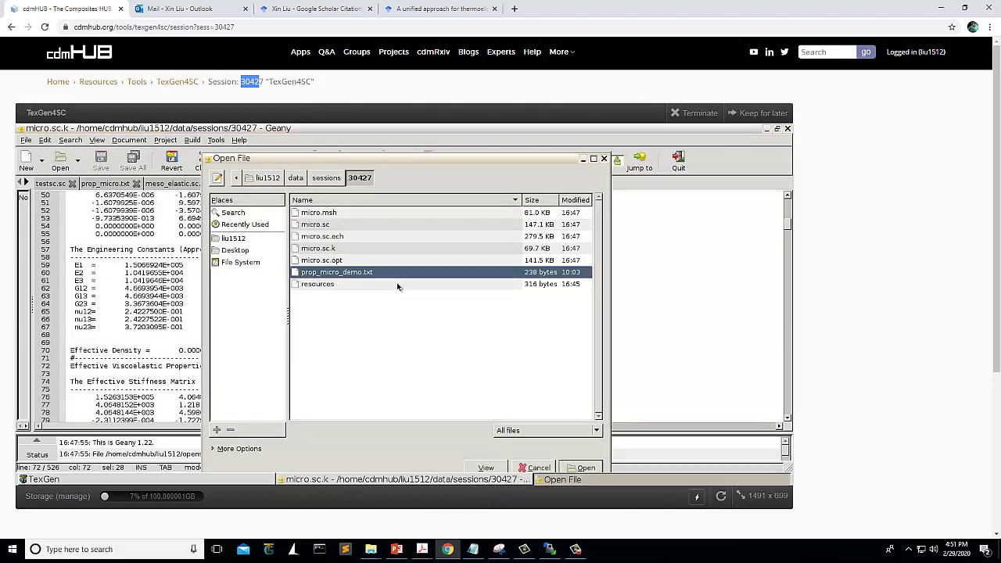
click(585, 468)
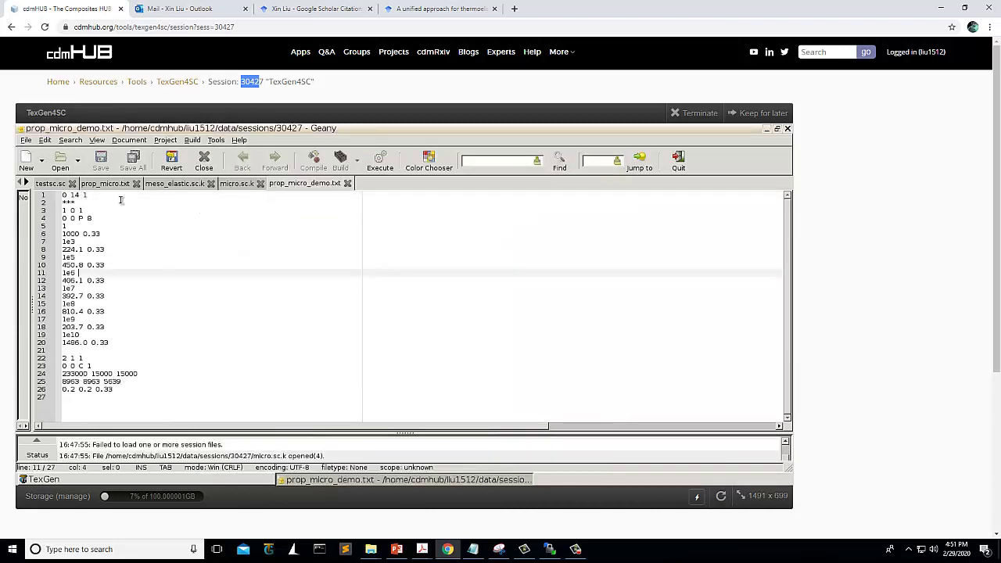
drag(88, 195, 62, 194)
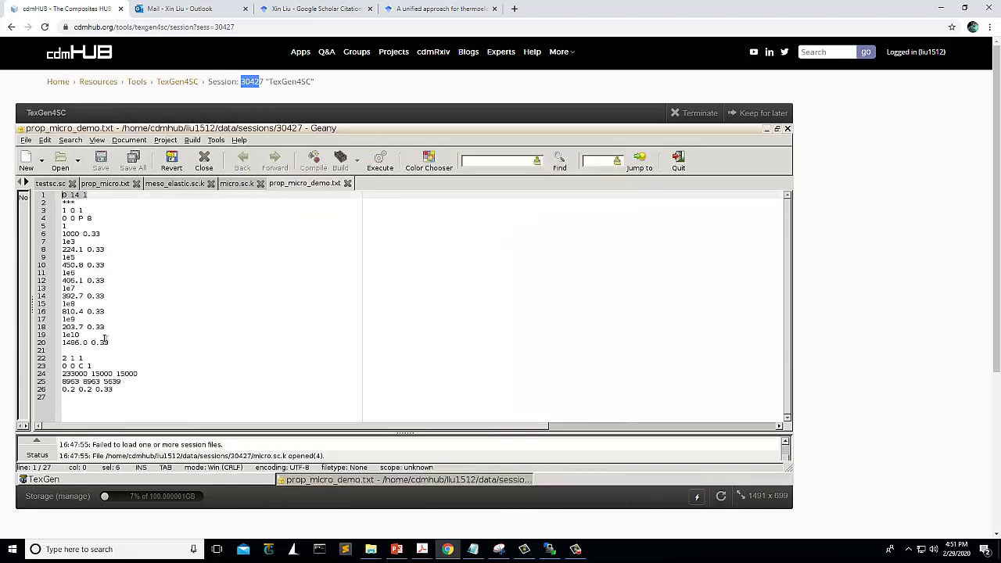
drag(108, 343, 61, 210)
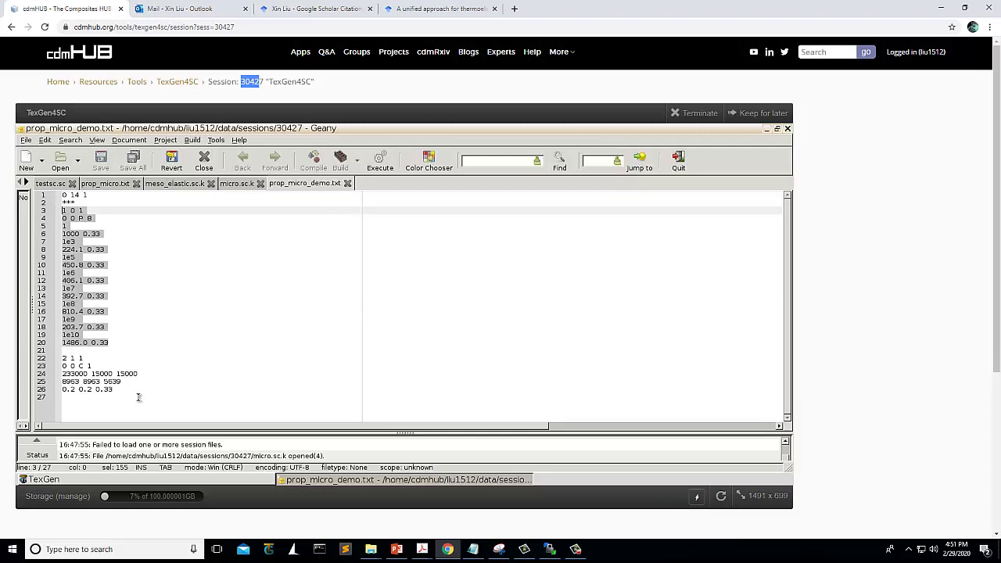
drag(114, 390, 55, 352)
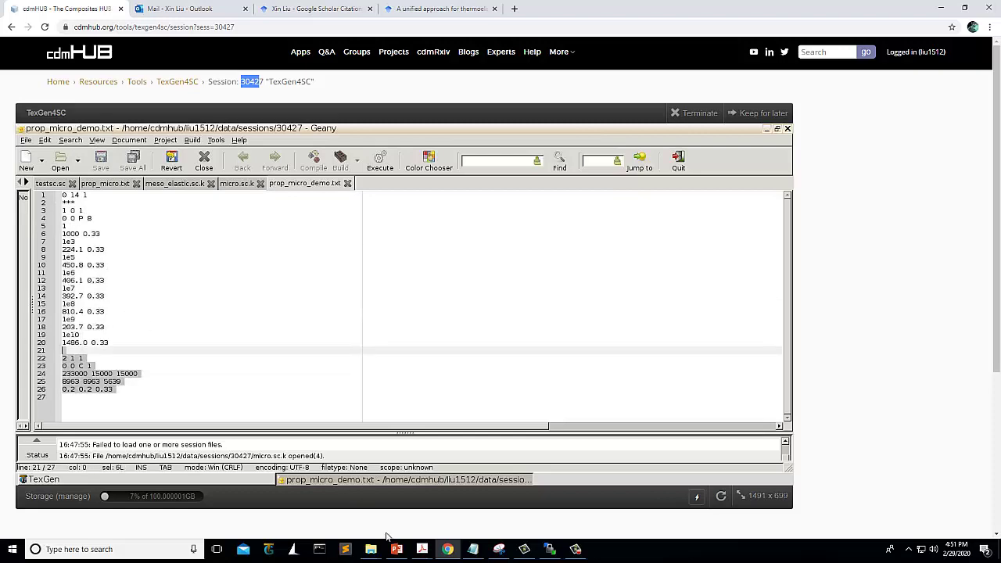
click(396, 550)
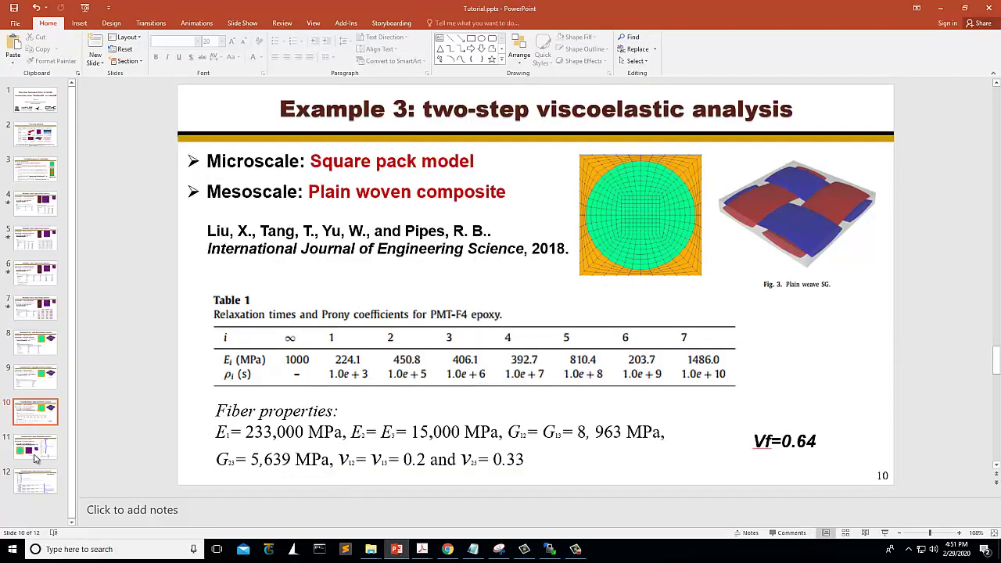
Step: Show slide 11, annotating the input file's time increment, matrix and fiber property lines
click(35, 460)
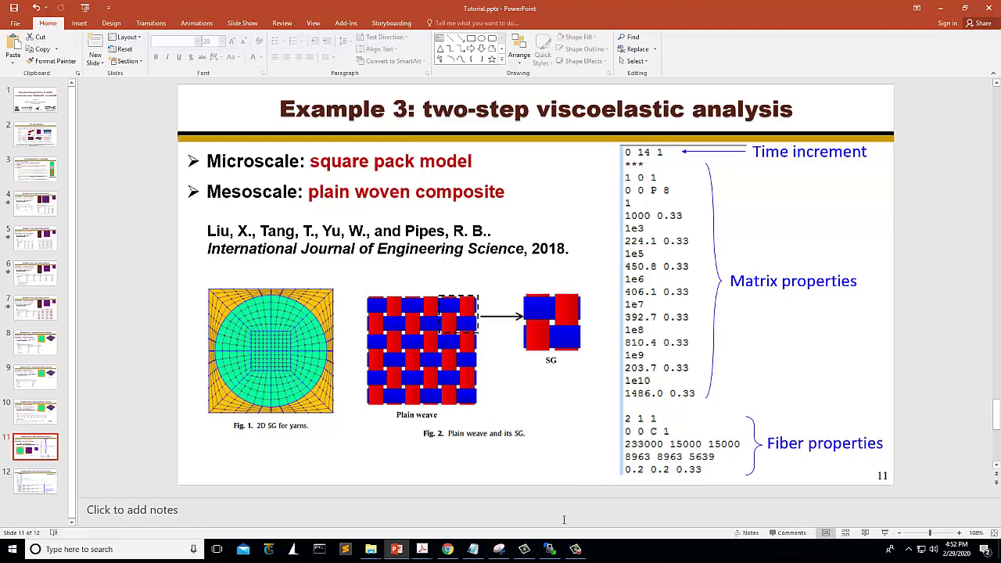
Step: Return to TexGen4SC, close Geany and highlight the viscoelastic mesoscale readiness message
click(447, 549)
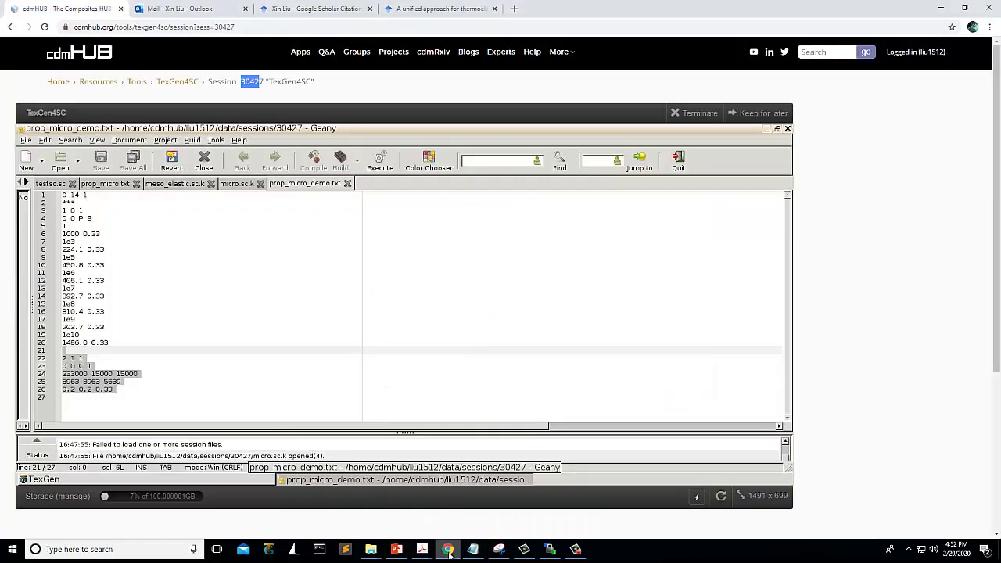
click(788, 129)
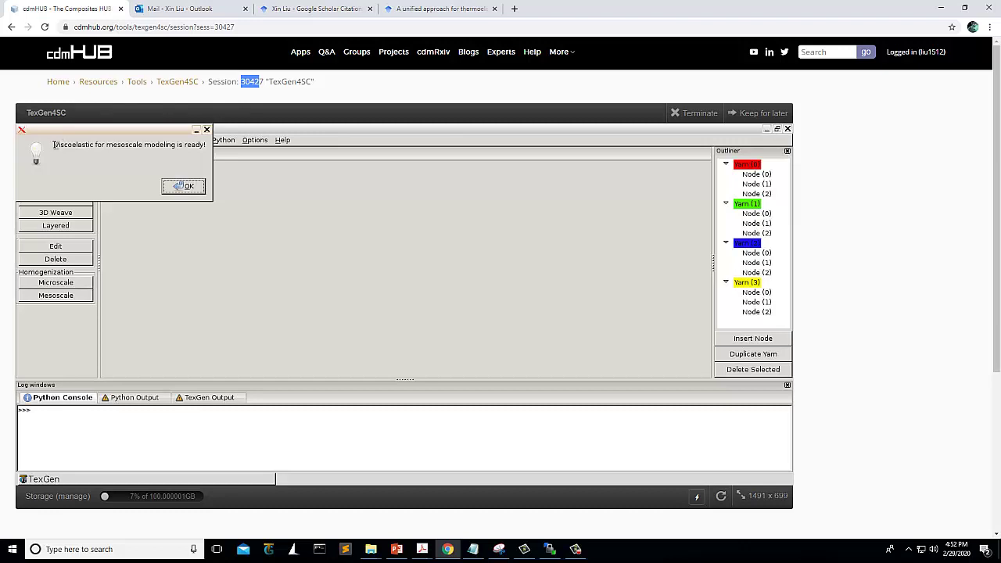
drag(55, 145, 208, 145)
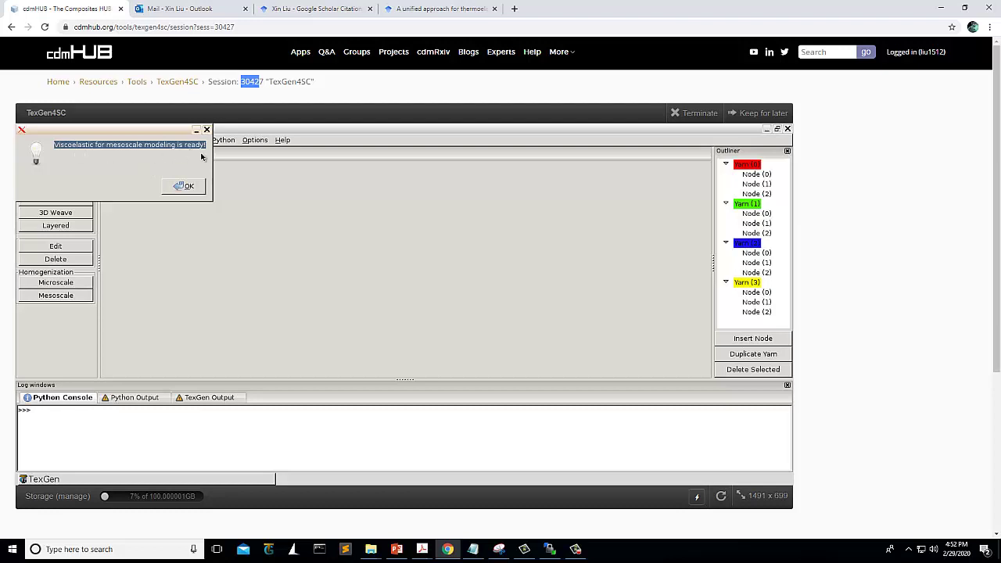
Step: Dismiss the ready notice and start the SwiftComp file export wizard
click(186, 187)
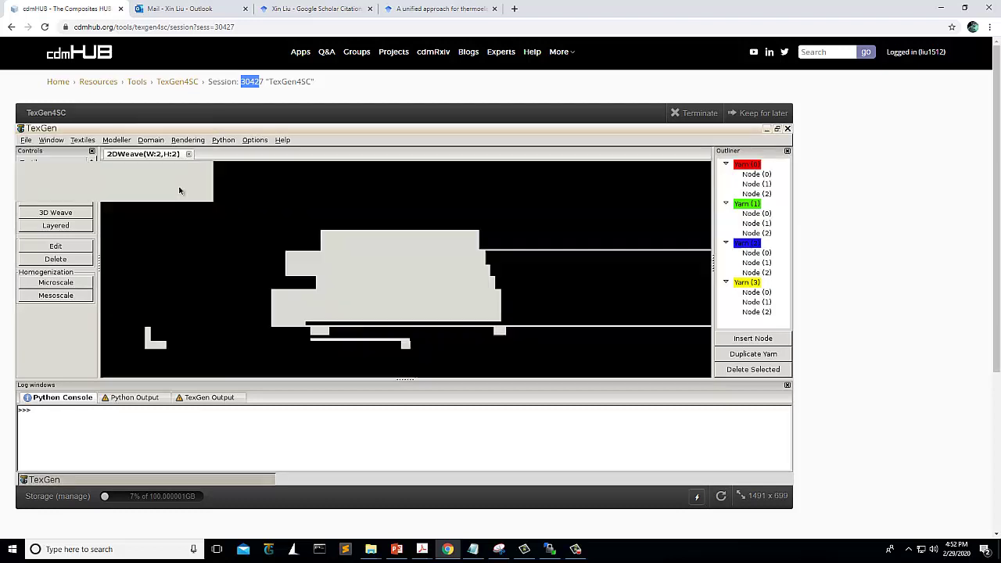
click(26, 140)
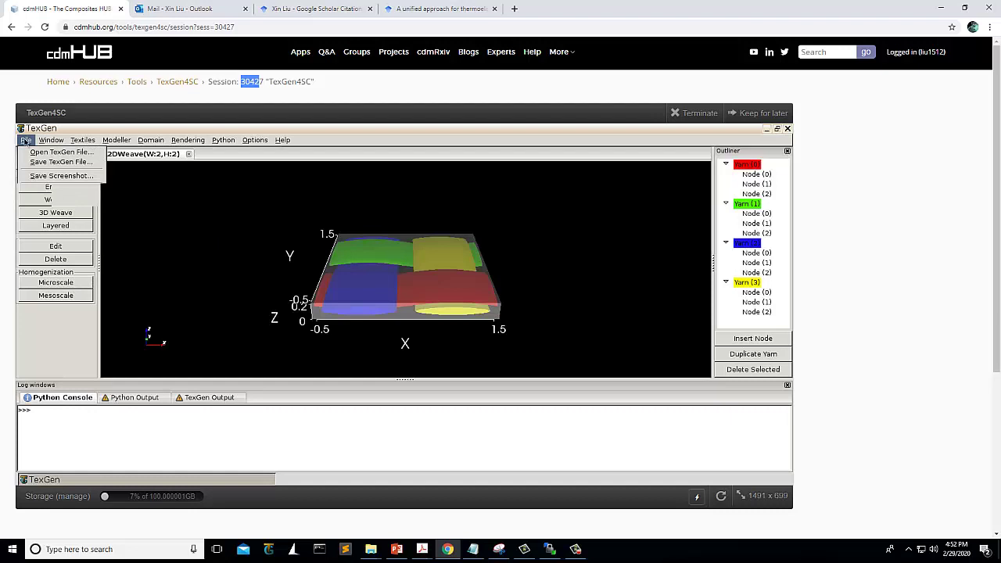
mouse_move(56, 205)
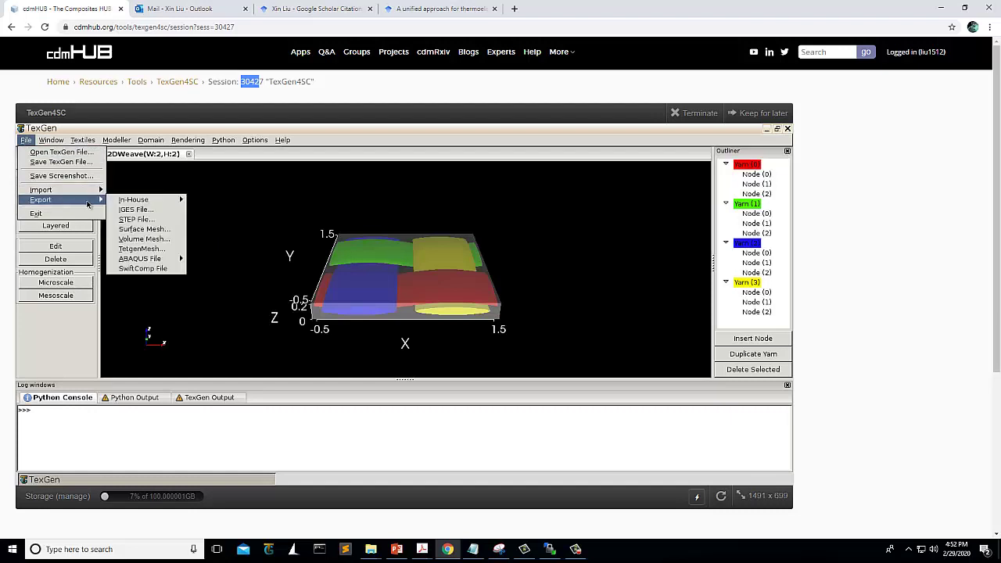
click(143, 268)
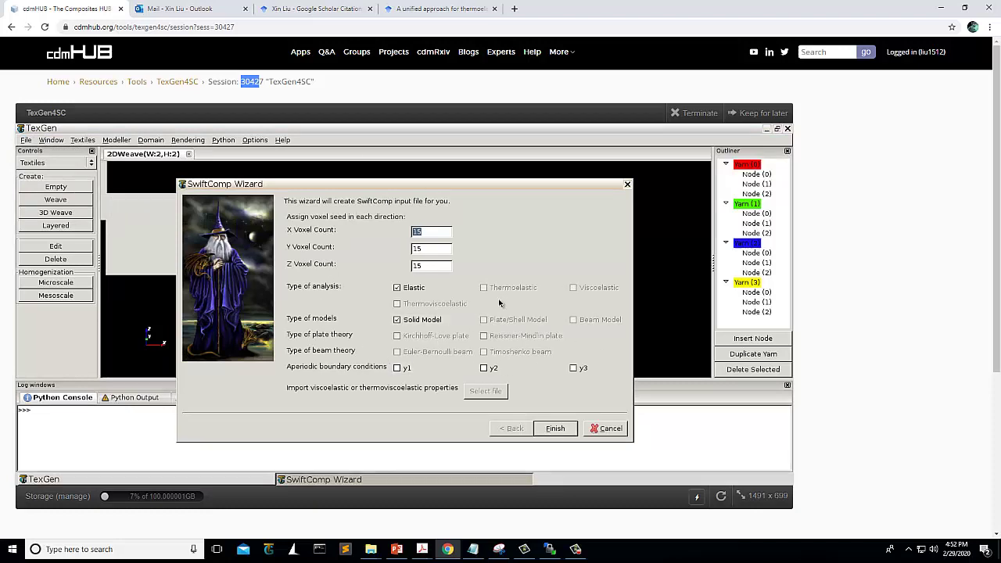
drag(336, 160, 286, 126)
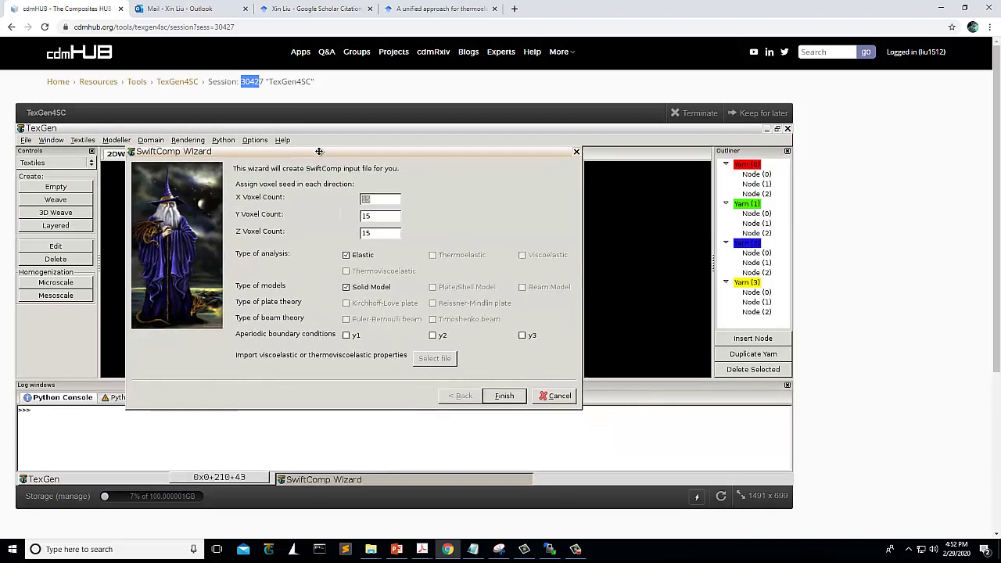
Step: Choose viscoelastic analysis with a Kirchhoff-Love plate/shell model instead of elastic solid
click(352, 256)
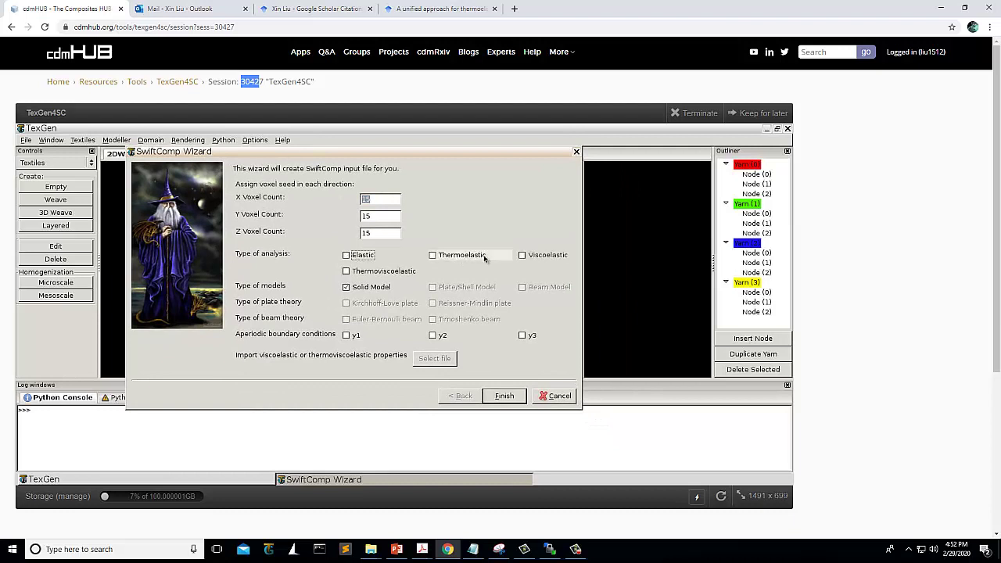
click(547, 256)
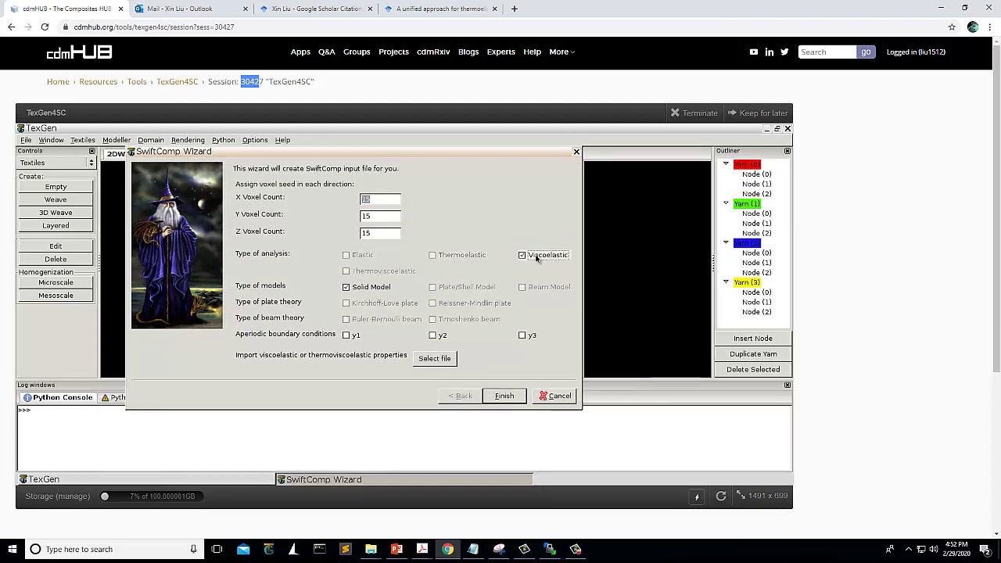
click(358, 289)
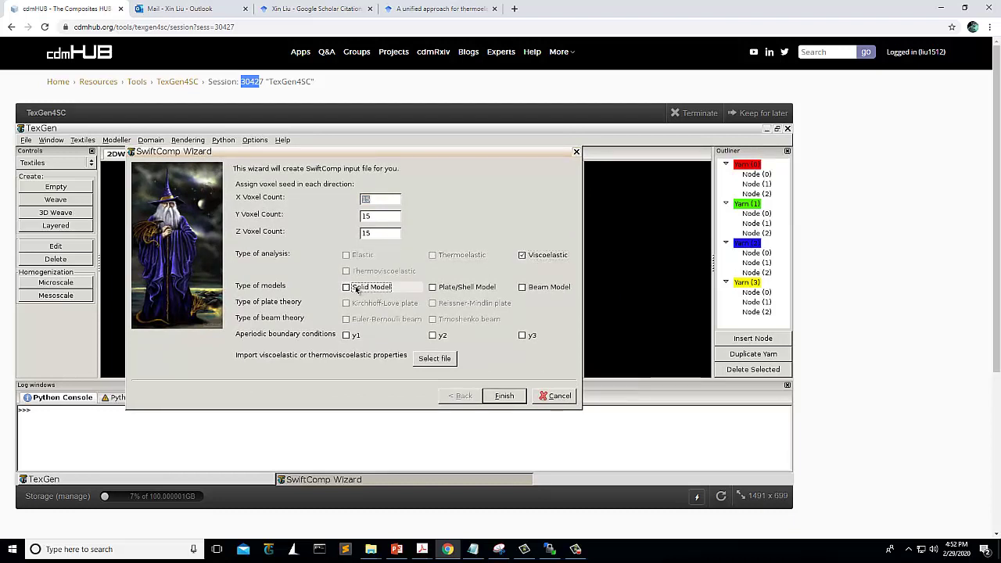
click(453, 288)
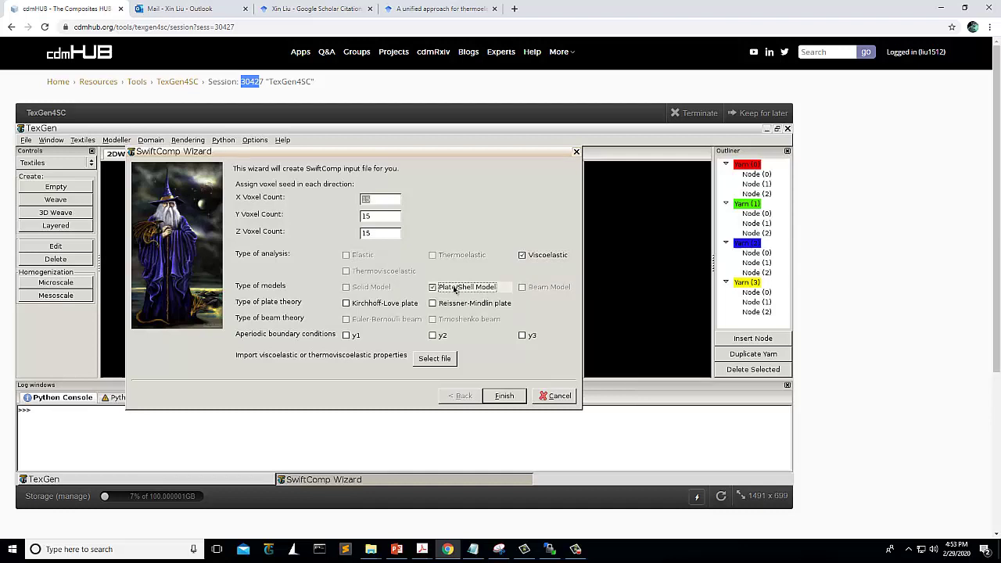
click(357, 305)
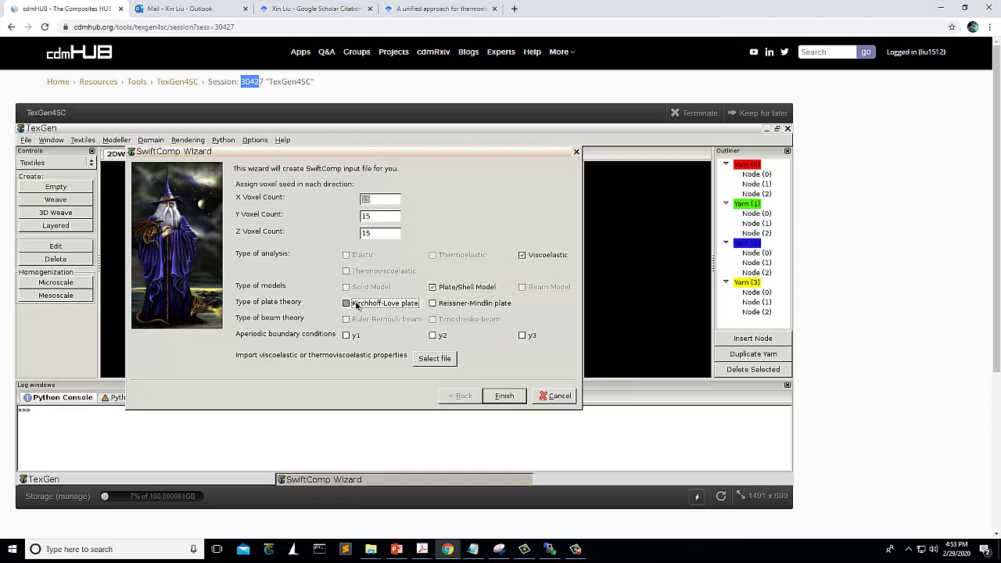
Step: Load prop_meso.txt as the viscoelastic properties file and finish the wizard
click(435, 358)
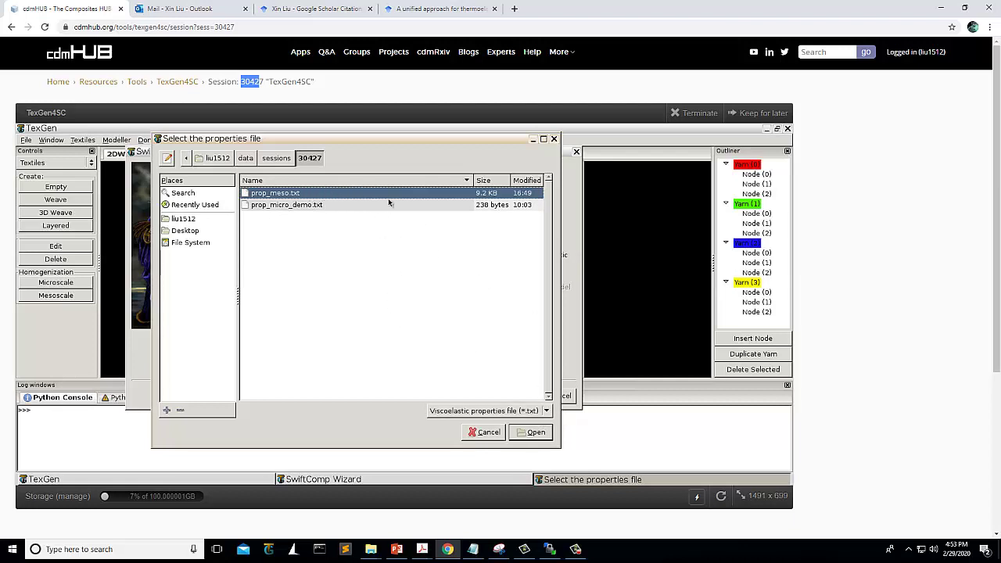
click(535, 433)
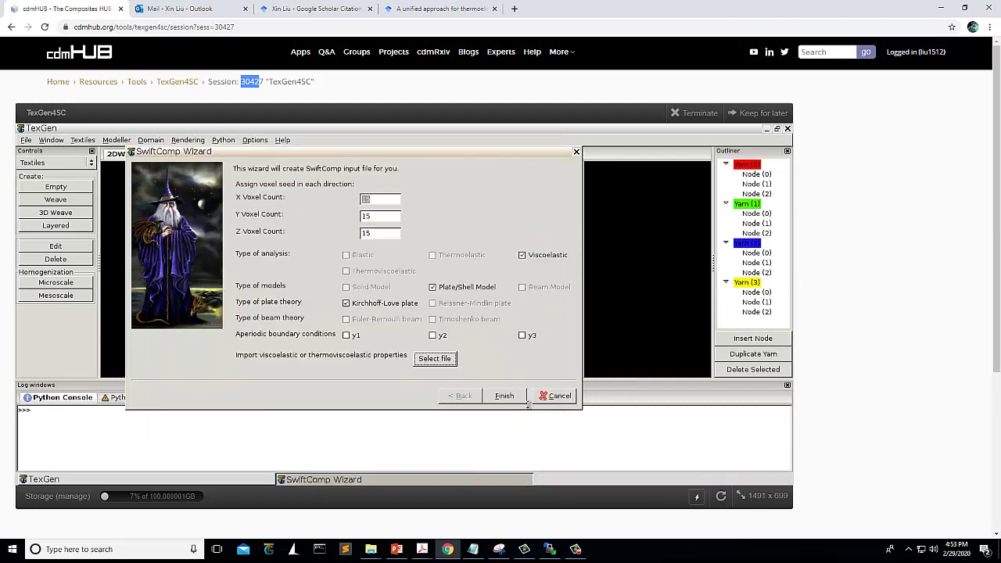
click(507, 397)
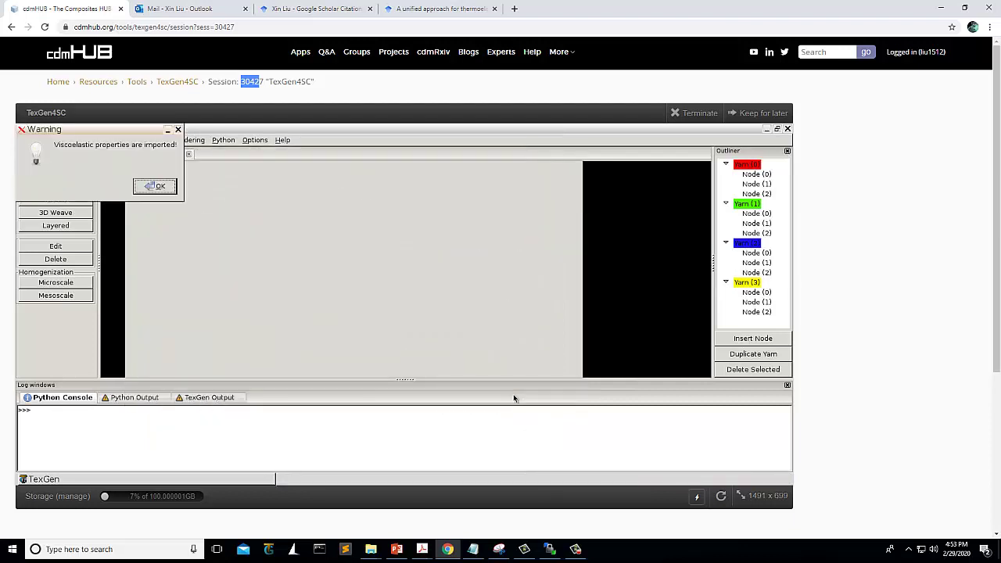
click(150, 188)
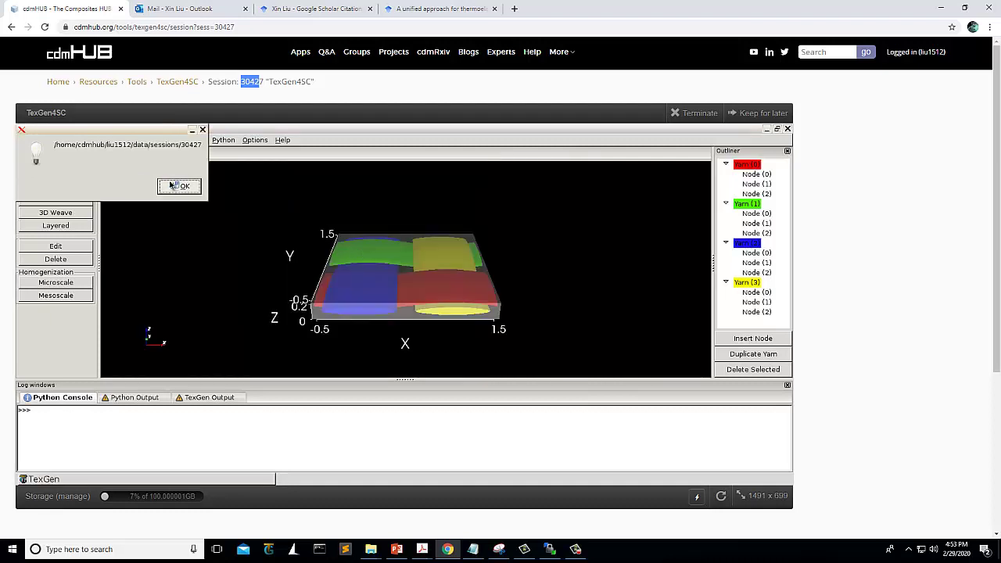
Step: Save the SwiftComp input file under the name meso_viscoel in the session folder
click(174, 185)
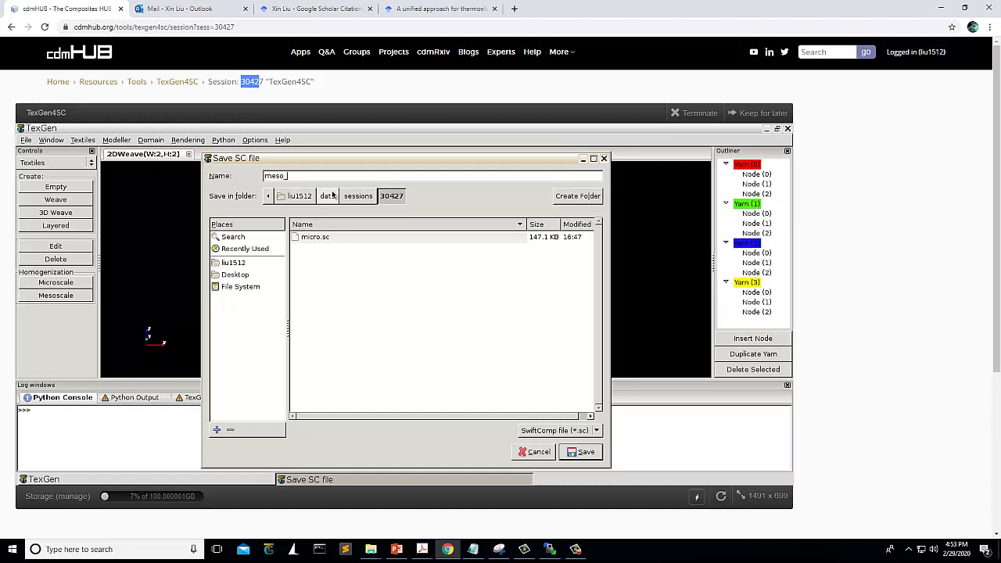
text(meso_viscoelastic.sc)
click(581, 452)
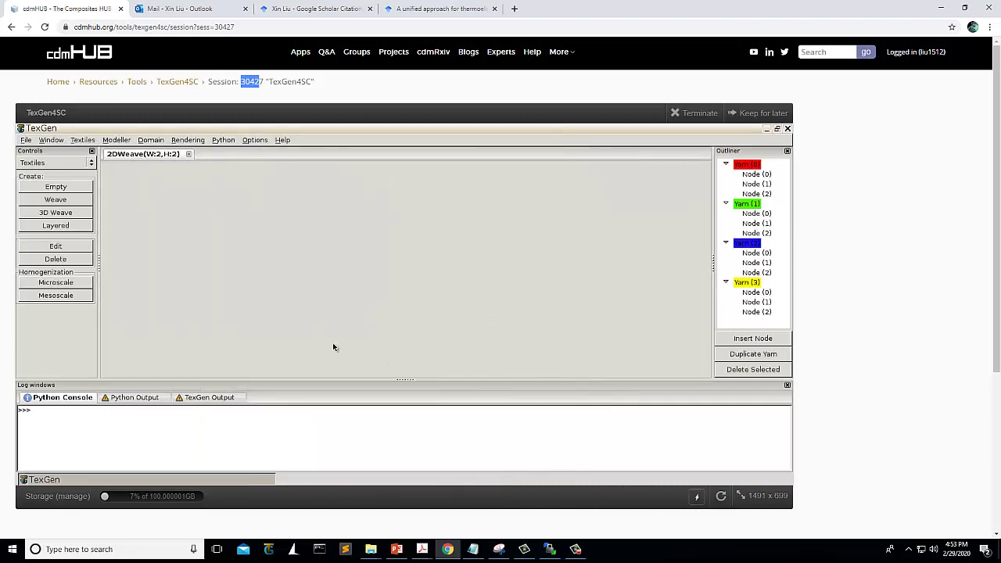
Step: Check the save messages in the output log, then run Mesoscale homogenization
click(218, 400)
drag(181, 451, 210, 451)
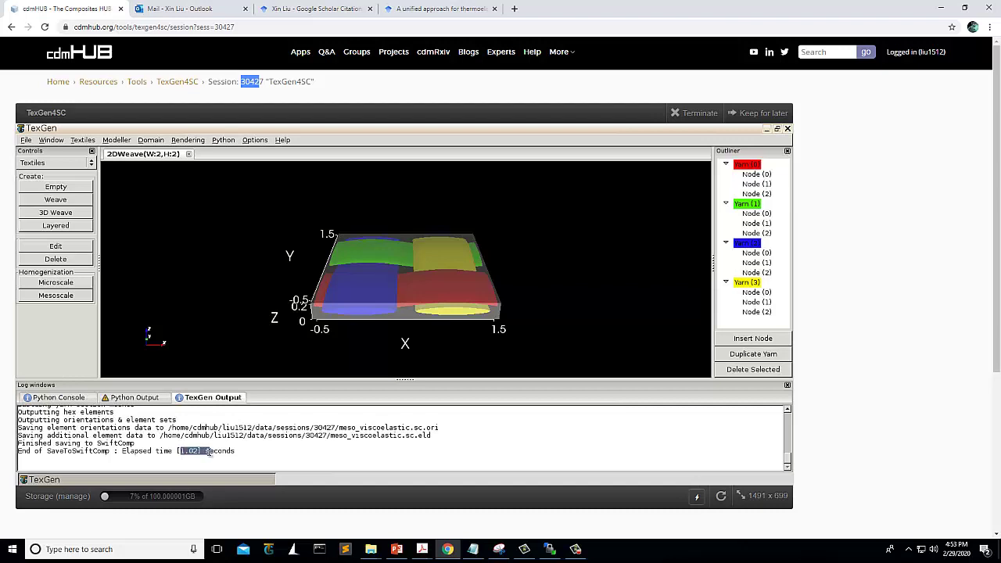
click(55, 297)
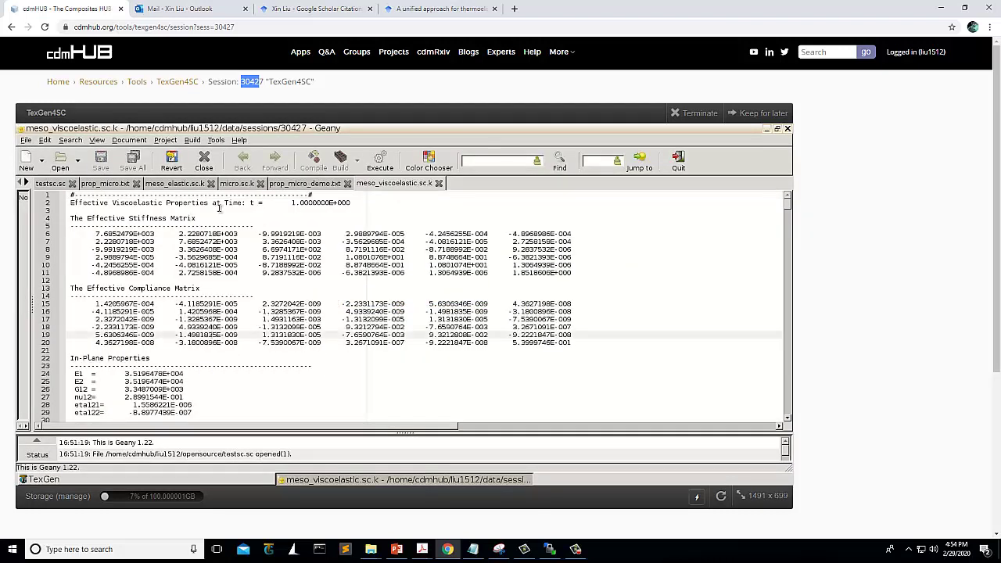
Step: Highlight the effective stiffness matrices at t = 1 and t = 10 in meso_viscoelastic.sc.k
drag(228, 205, 358, 205)
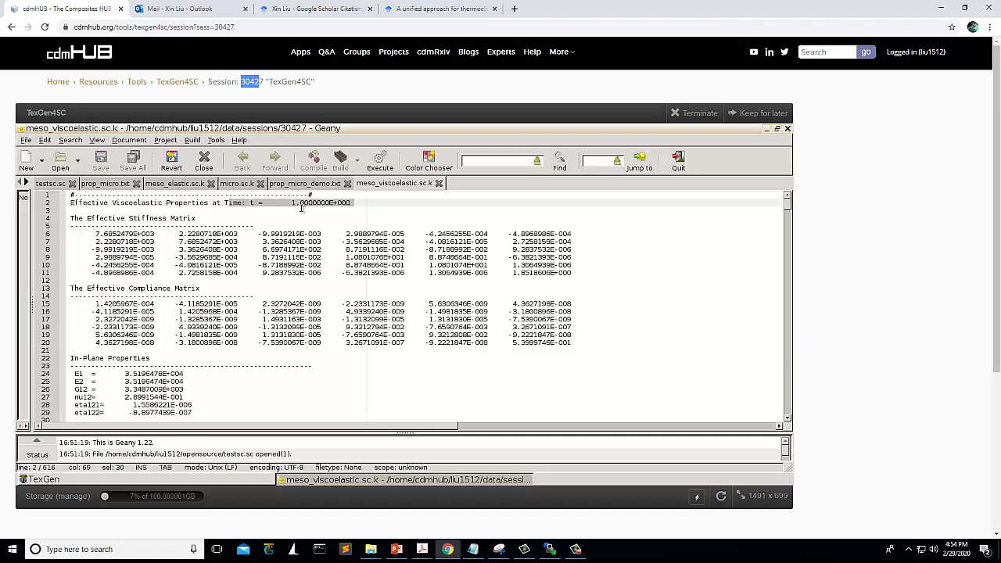
drag(97, 234, 561, 278)
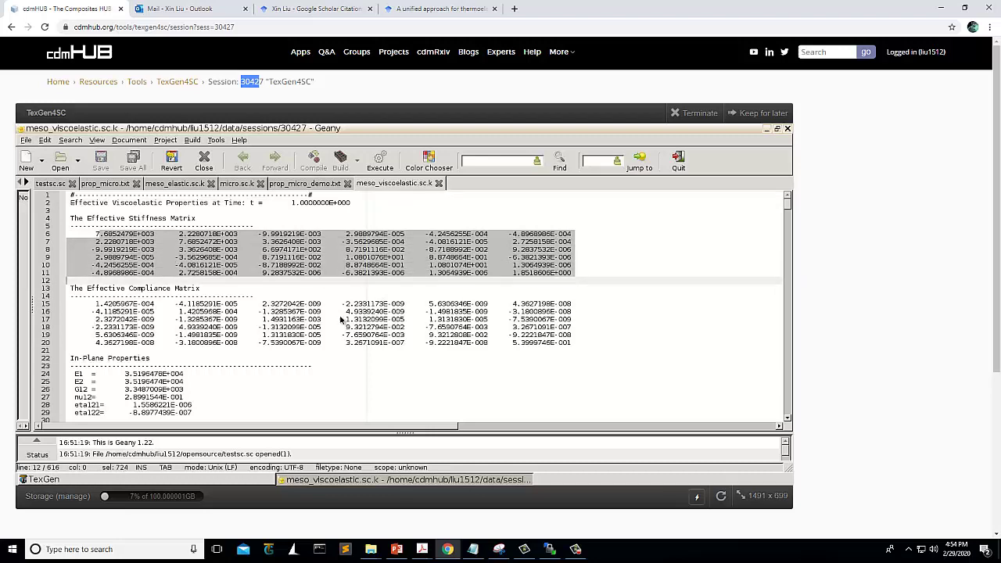
scroll(305, 351, down, 4)
scroll(306, 351, down, 3)
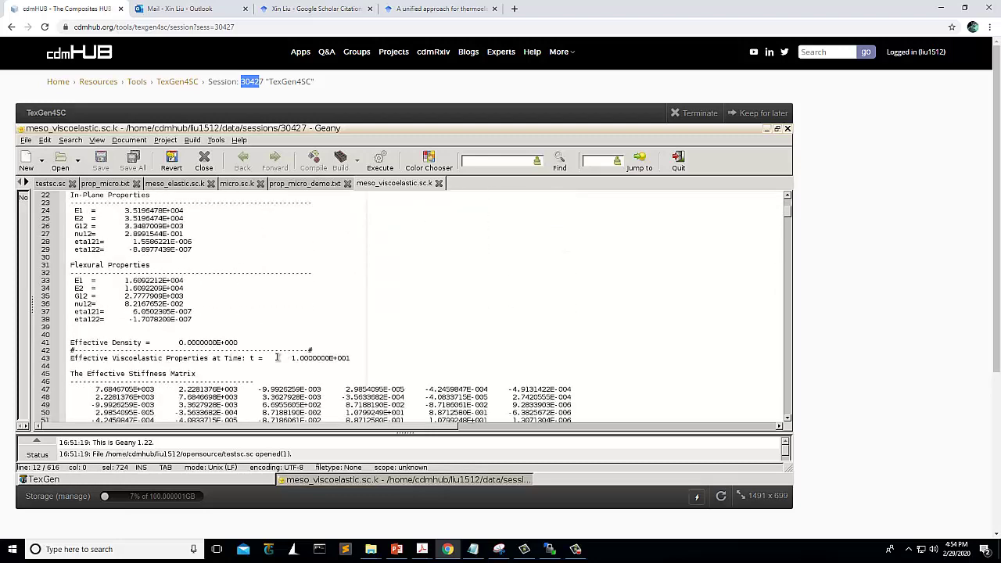
drag(224, 358, 353, 359)
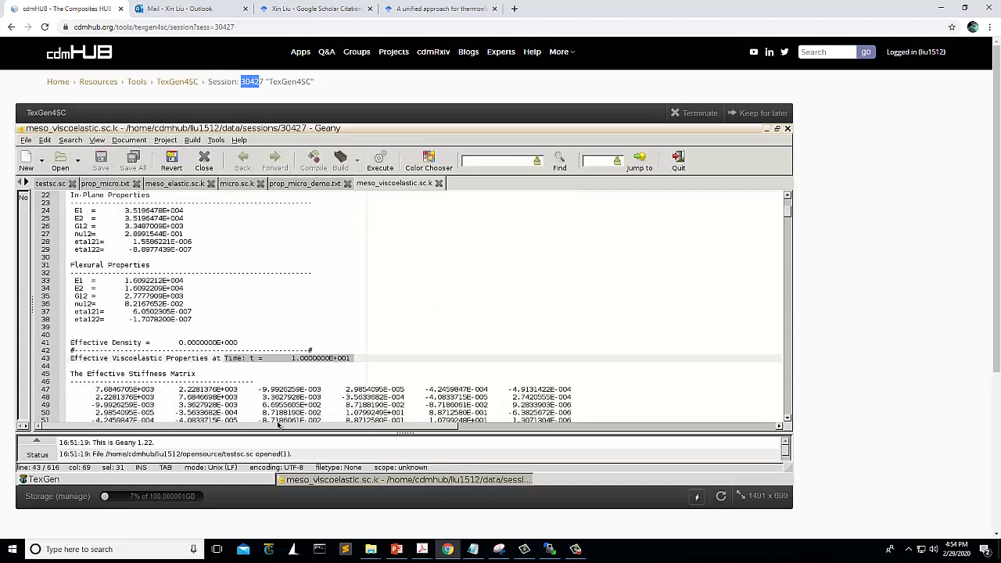
click(407, 412)
scroll(406, 412, down, 1)
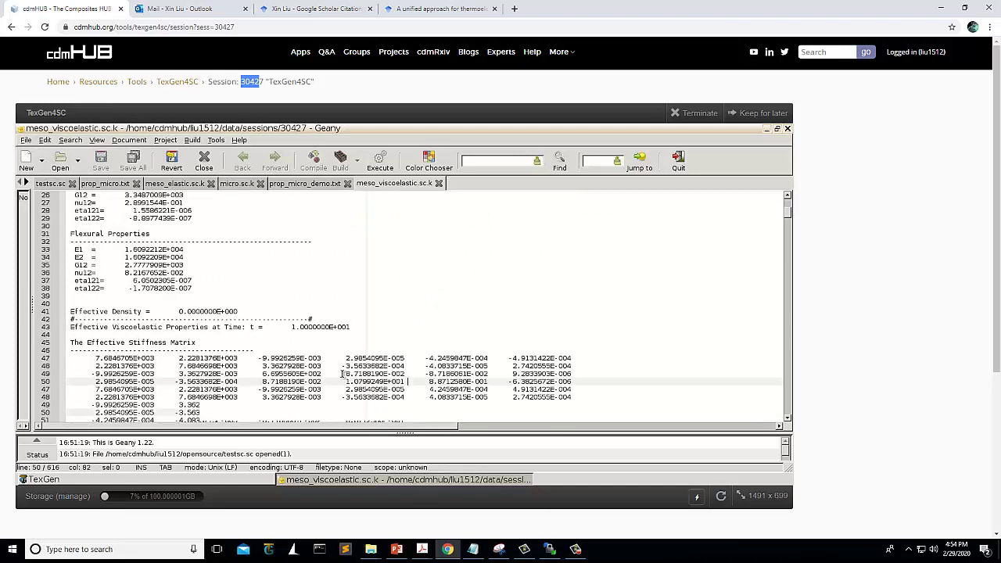
Step: Open prop_meso.txt from the session files in a new Geany tab
click(58, 161)
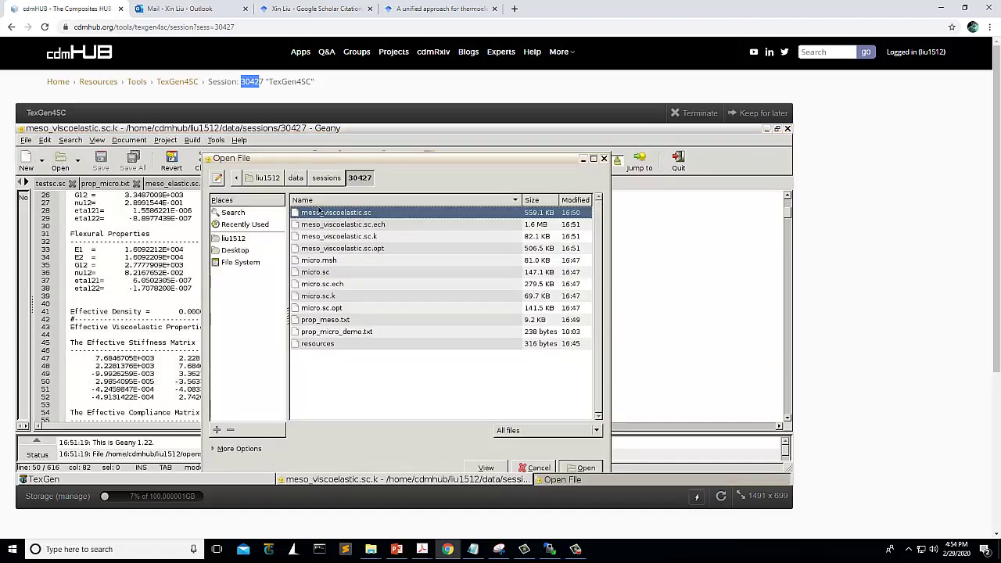
click(342, 320)
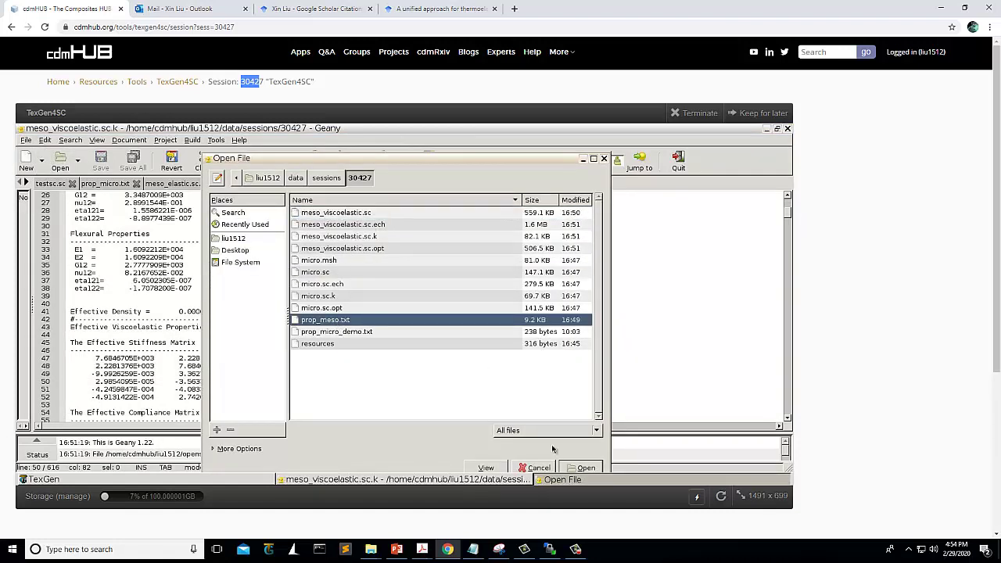
click(587, 468)
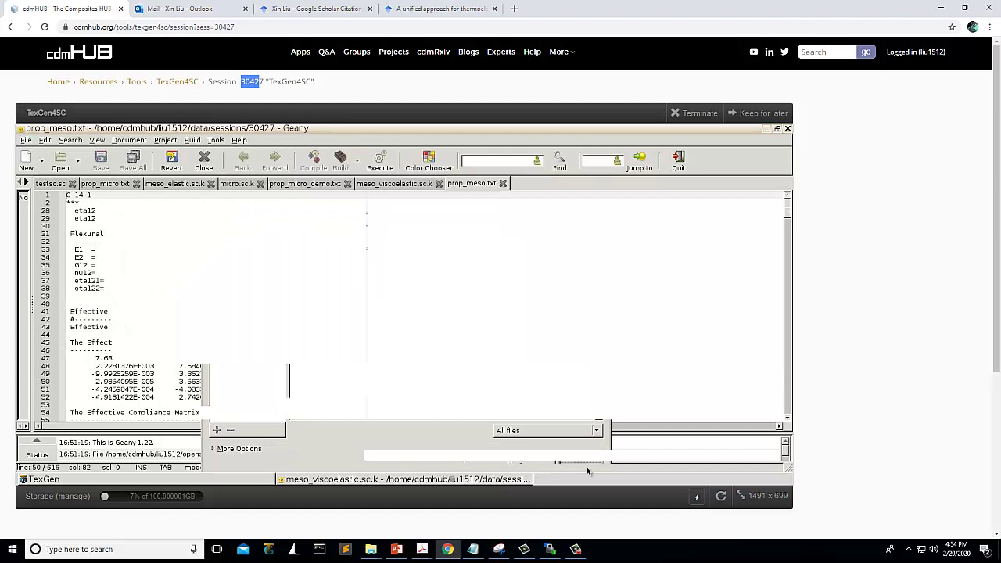
click(128, 345)
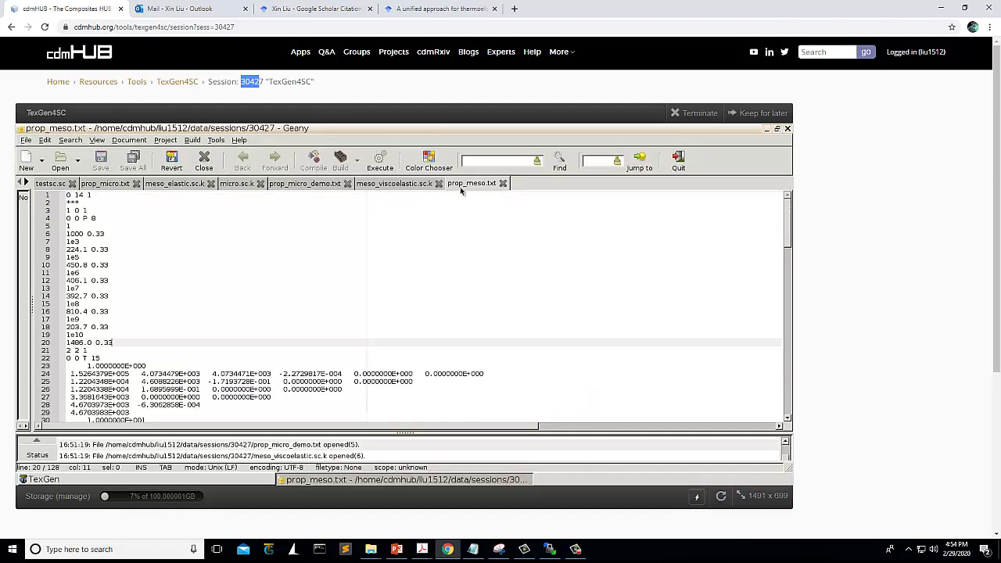
click(96, 196)
Step: Highlight the material property lines 3-20 and the time values 1, 10, 100 and 1000
drag(68, 210, 138, 406)
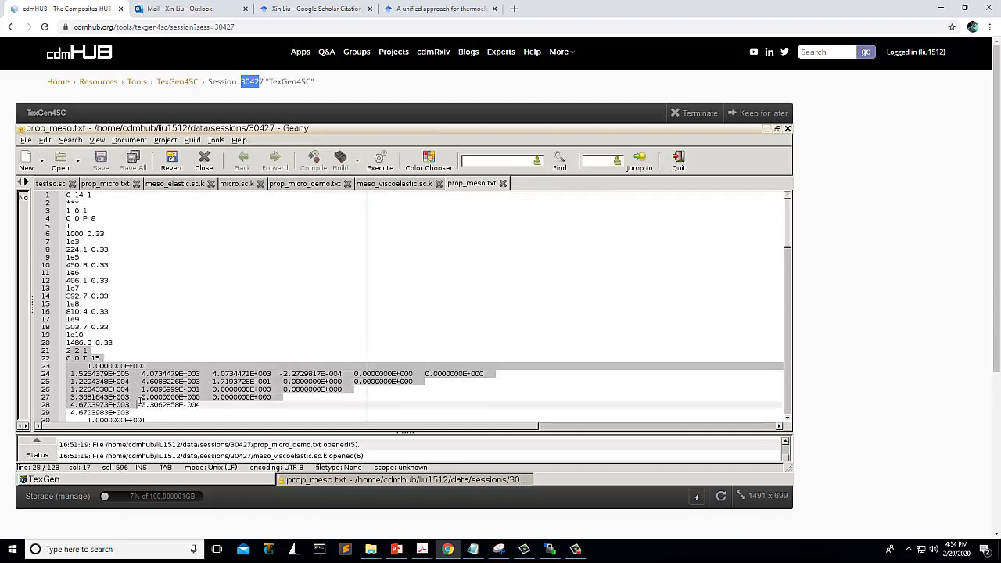
scroll(187, 384, down, 3)
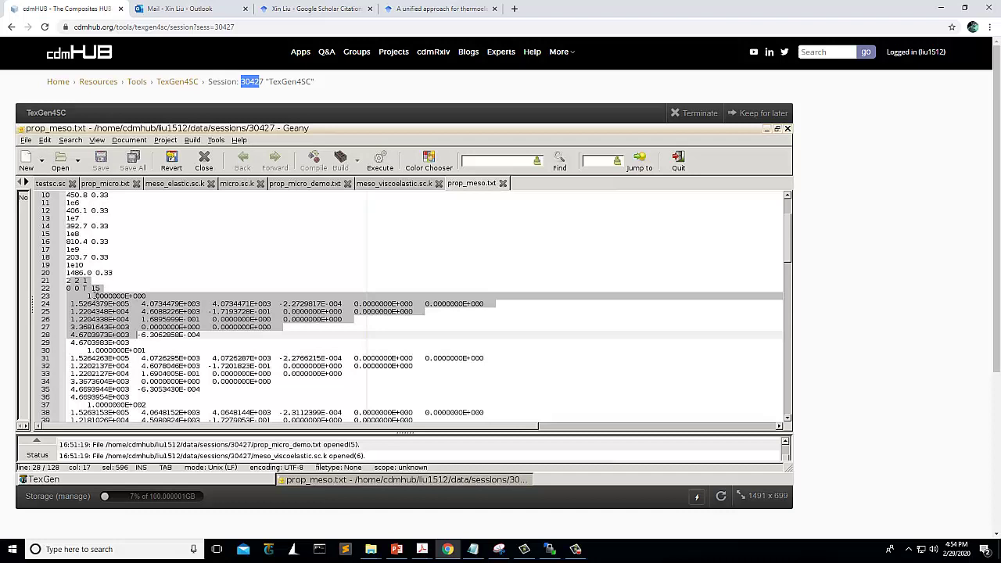
drag(87, 297, 147, 297)
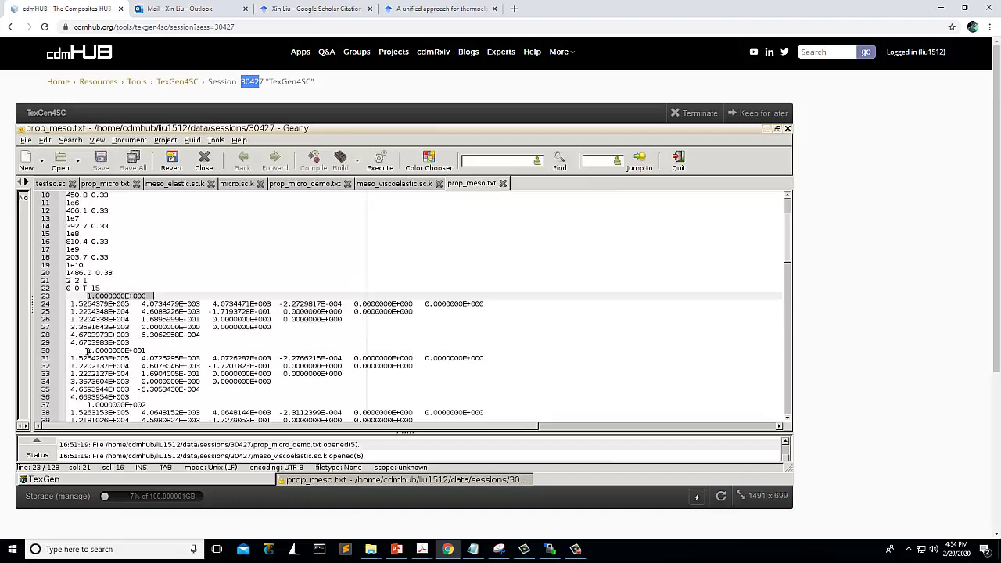
drag(87, 352, 147, 351)
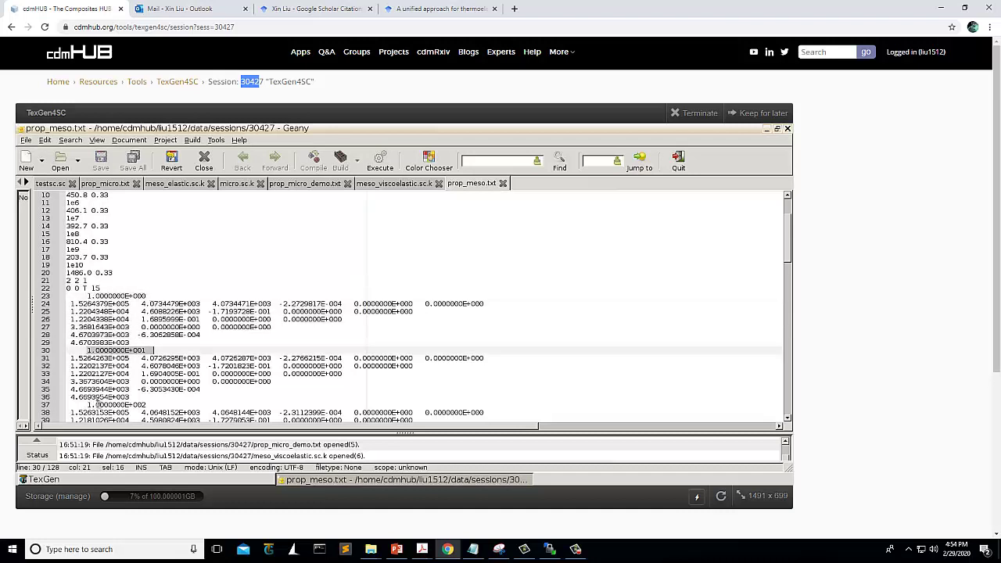
drag(87, 404, 142, 409)
scroll(141, 410, down, 1)
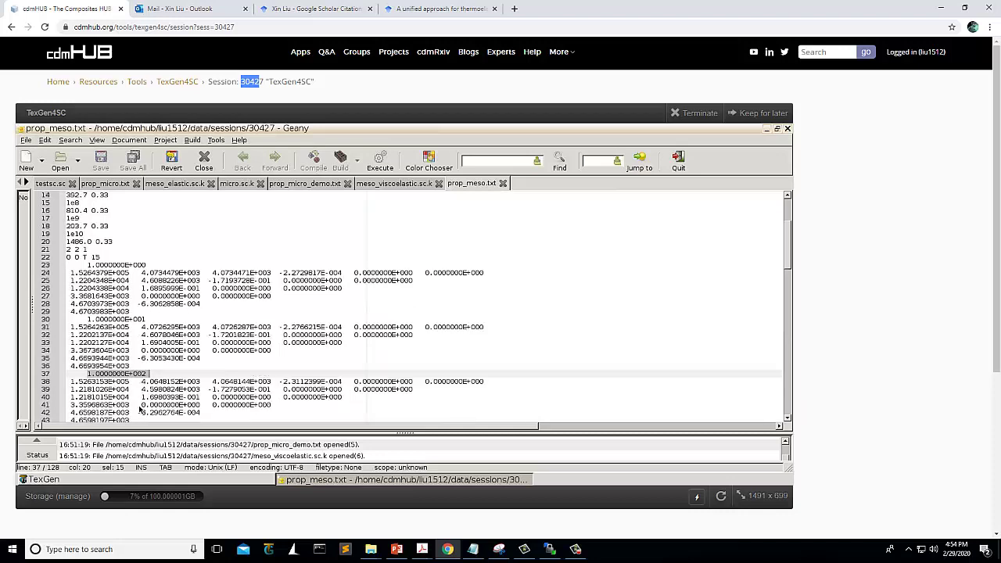
scroll(140, 409, down, 1)
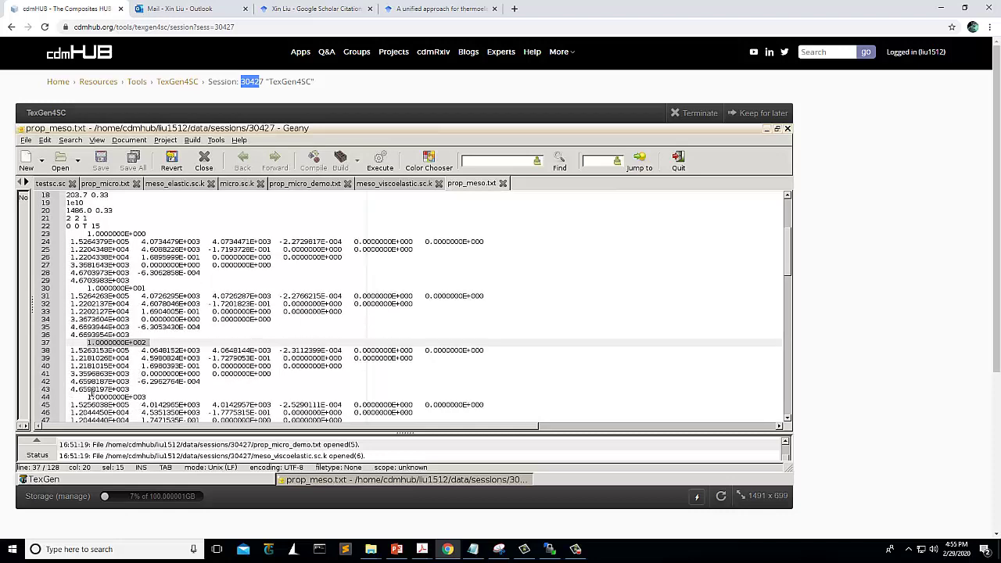
drag(90, 397, 147, 397)
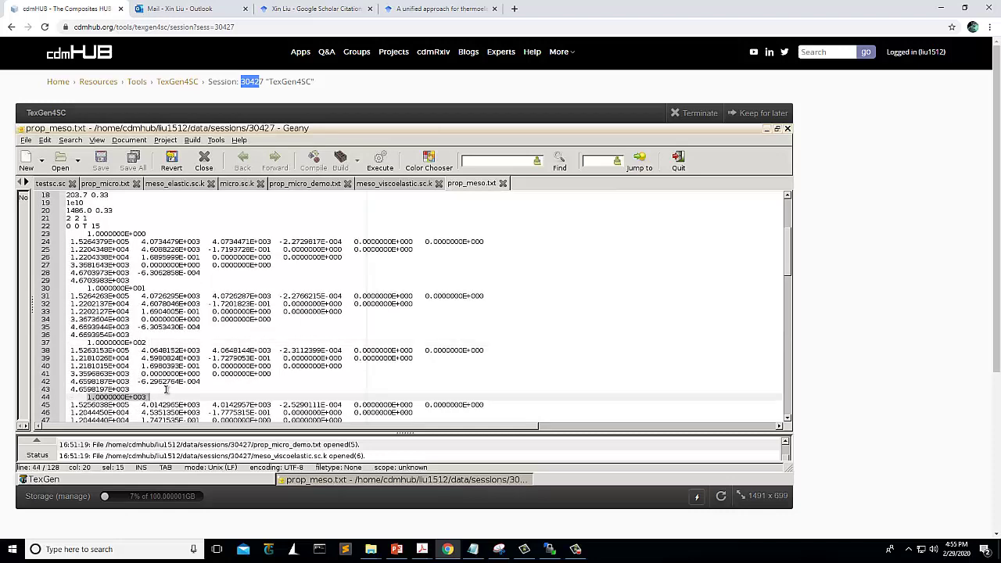
Step: Point out the T 15 entry, then close prop_meso.txt and return to the results top
scroll(167, 390, up, 1)
scroll(166, 390, up, 2)
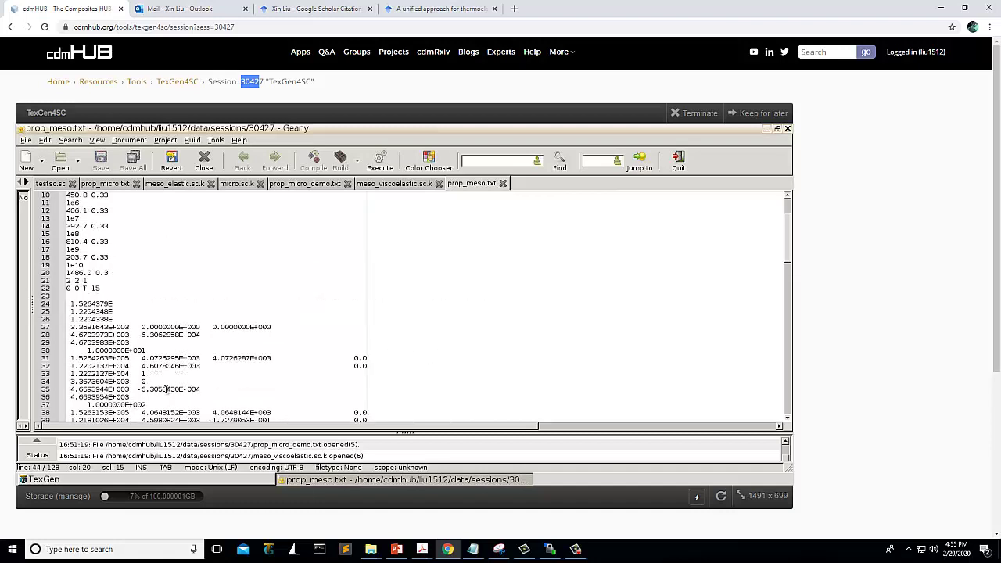
scroll(167, 390, up, 1)
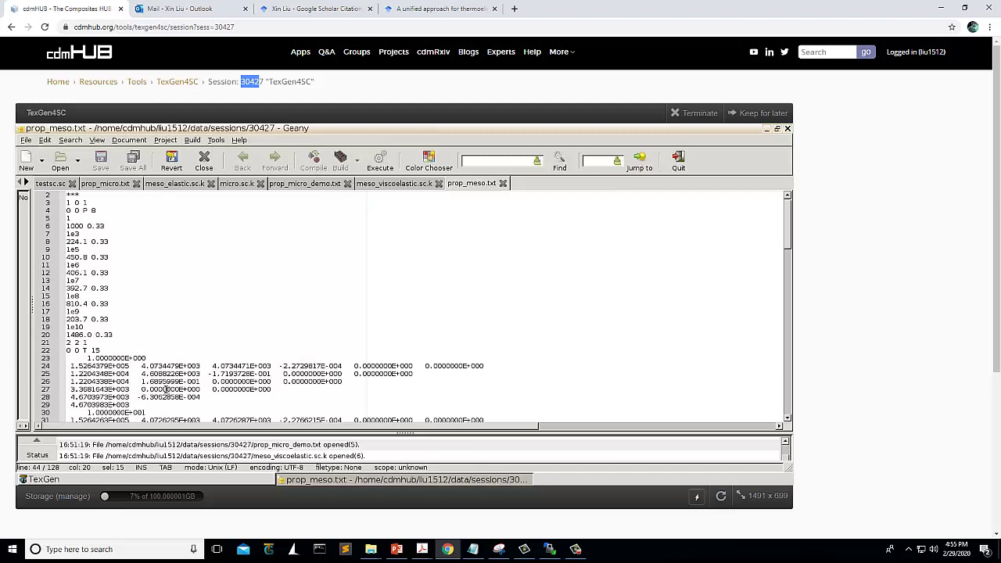
click(87, 351)
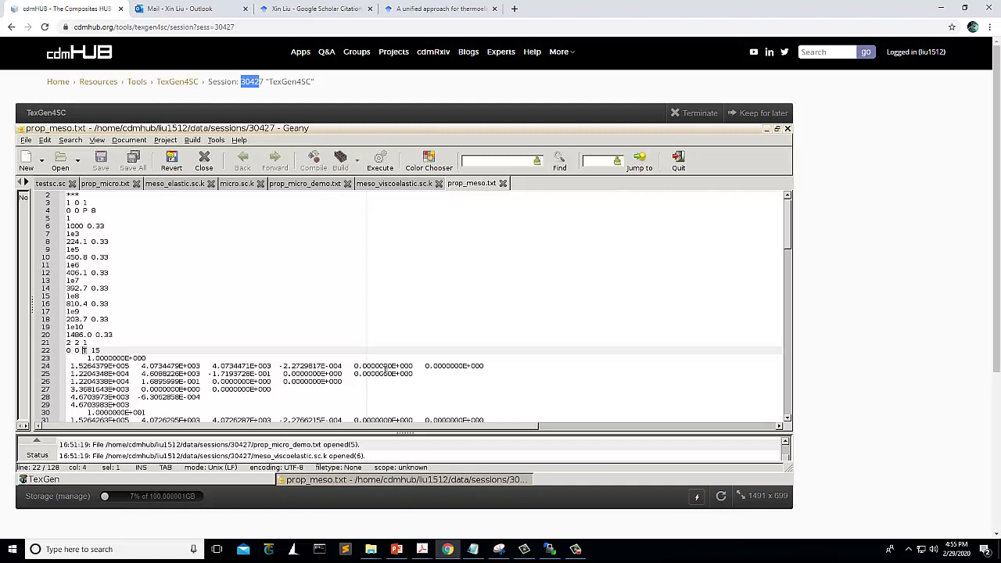
click(504, 184)
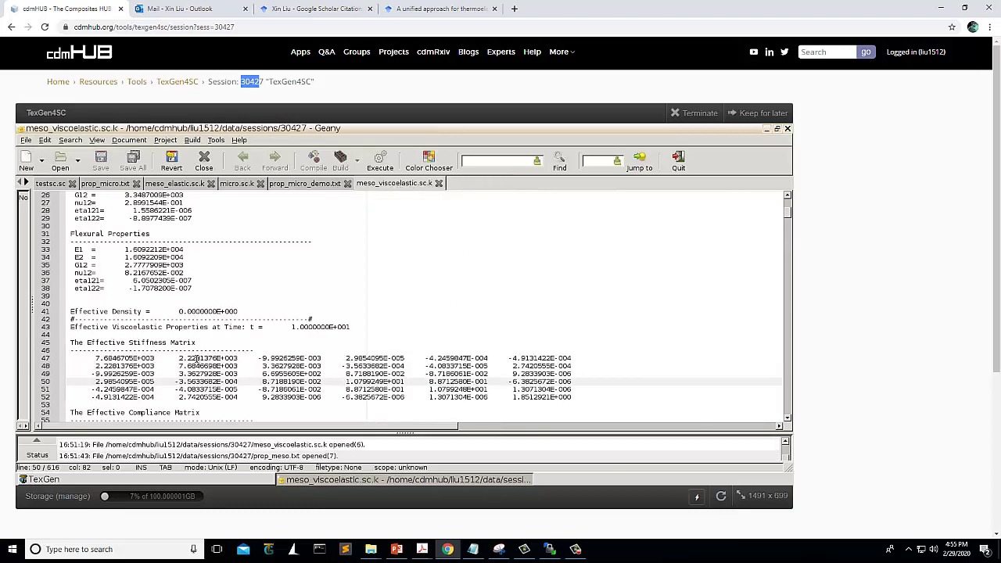
scroll(321, 306, up, 8)
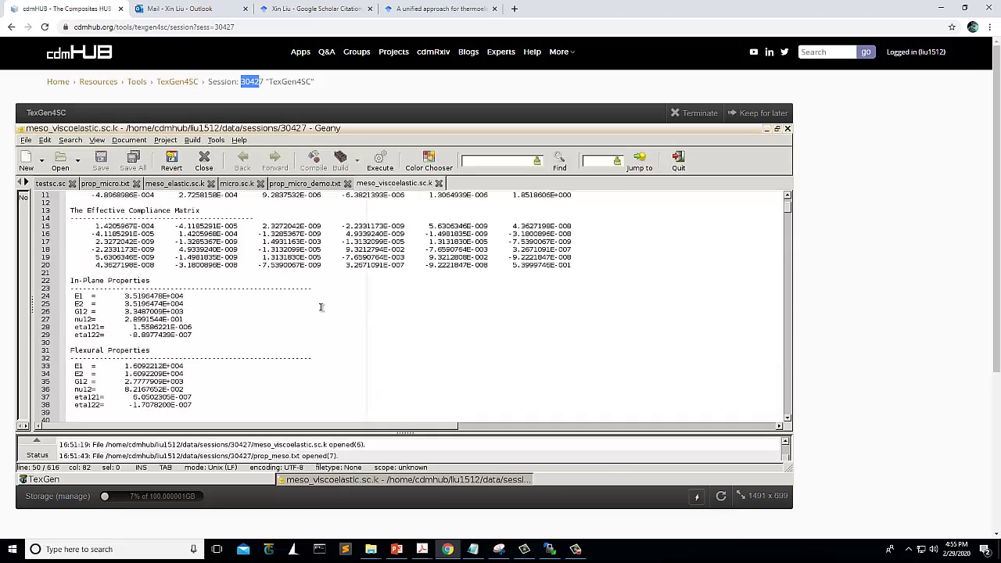